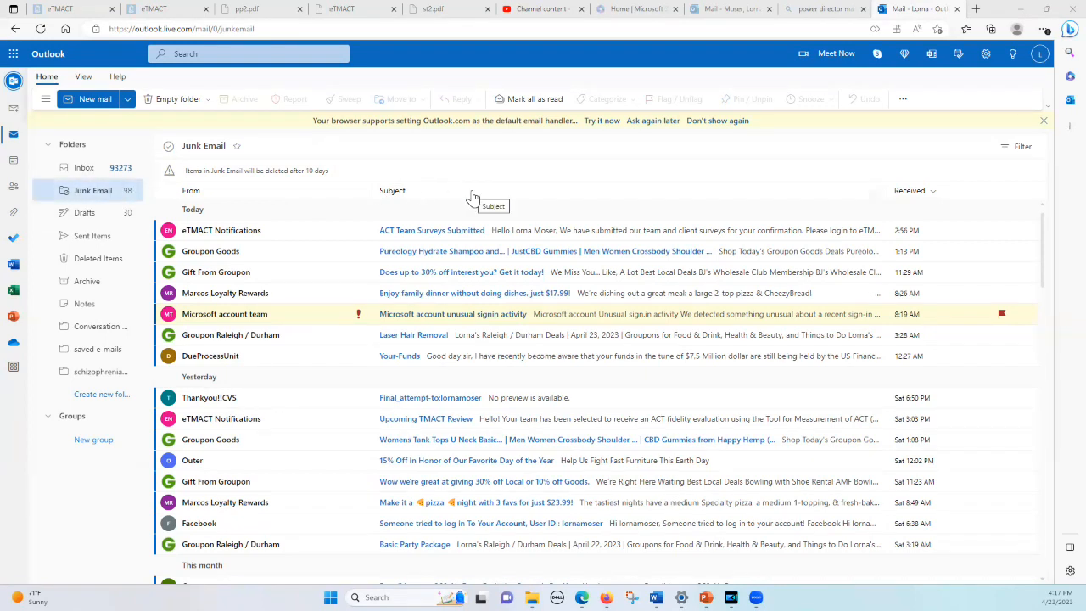
Move the "ACT Team Surveys Submitted" email from Junk Email to the Inbox, exempt its sender from junk filtering, and open it there
left_click(447, 238)
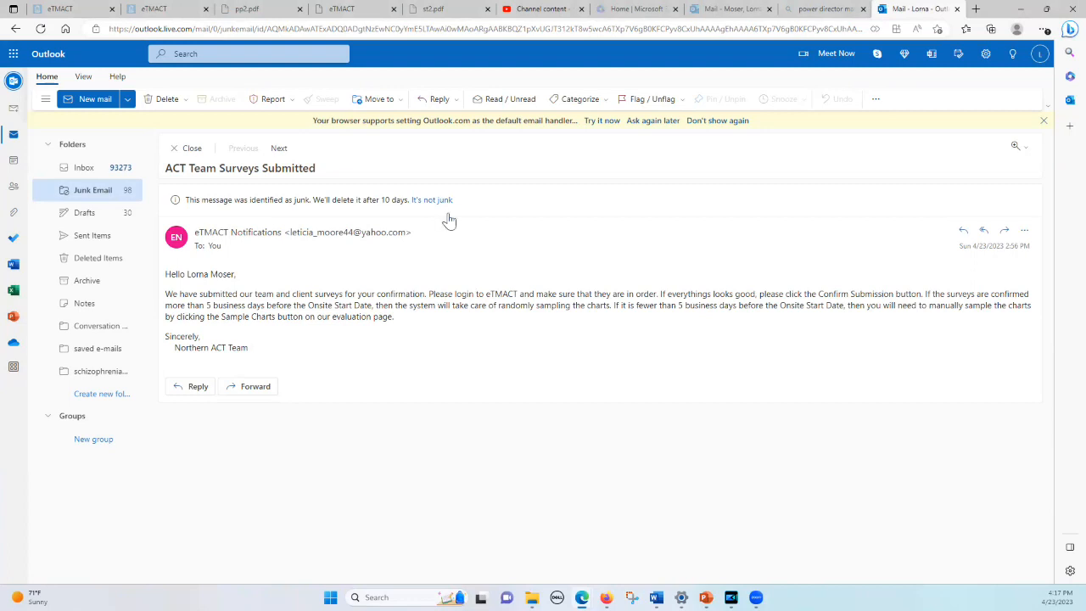
left_click(401, 102)
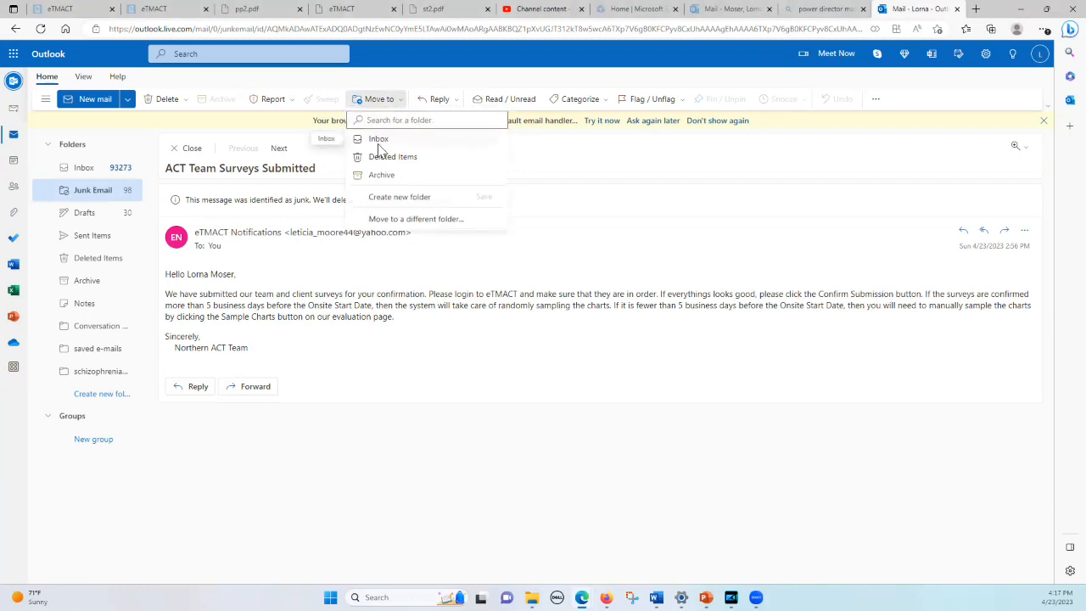
left_click(380, 146)
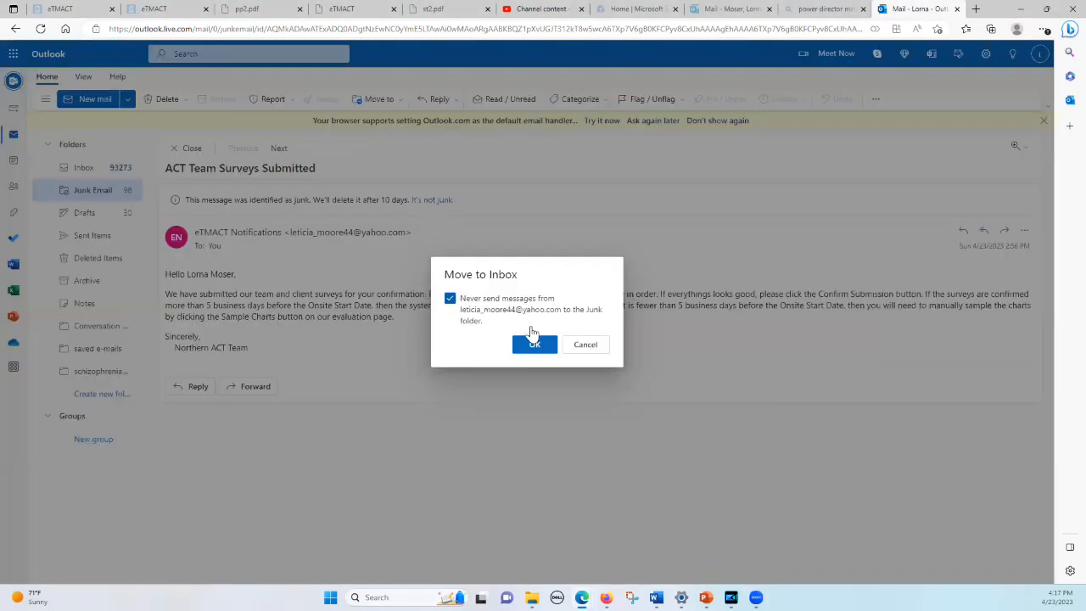
left_click(533, 349)
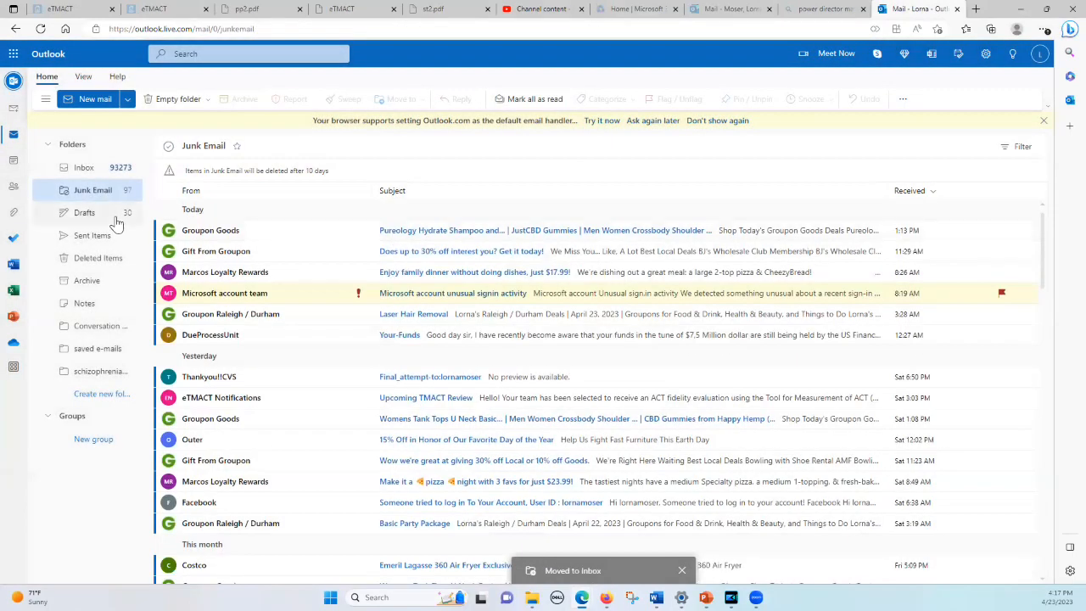
left_click(82, 168)
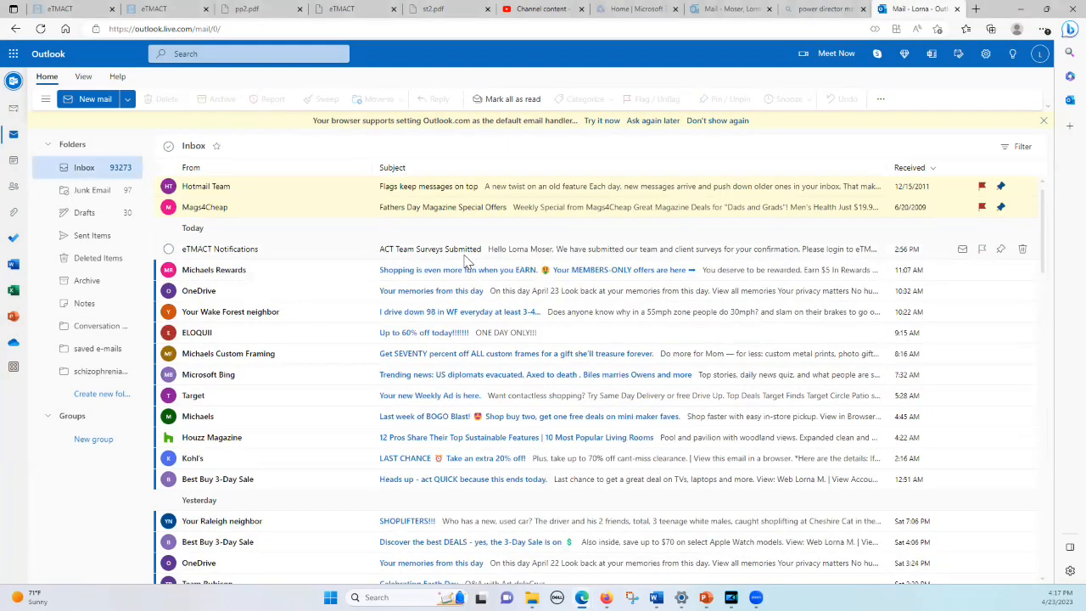
left_click(465, 255)
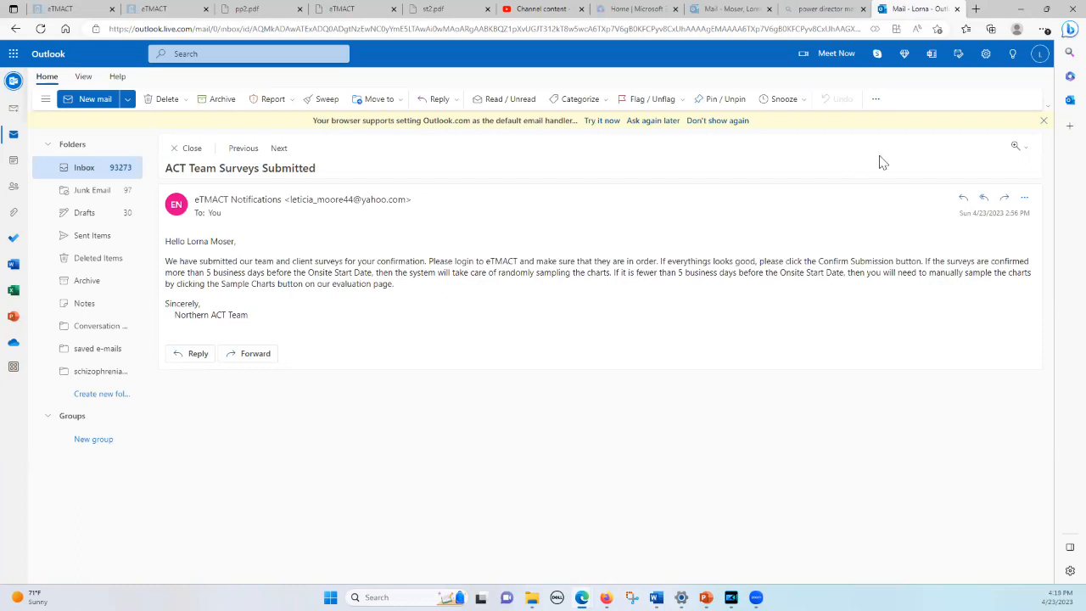
Switch to the eTMACT browser window and open the Northern ACT Team evaluation with ID 17
left_click(1022, 10)
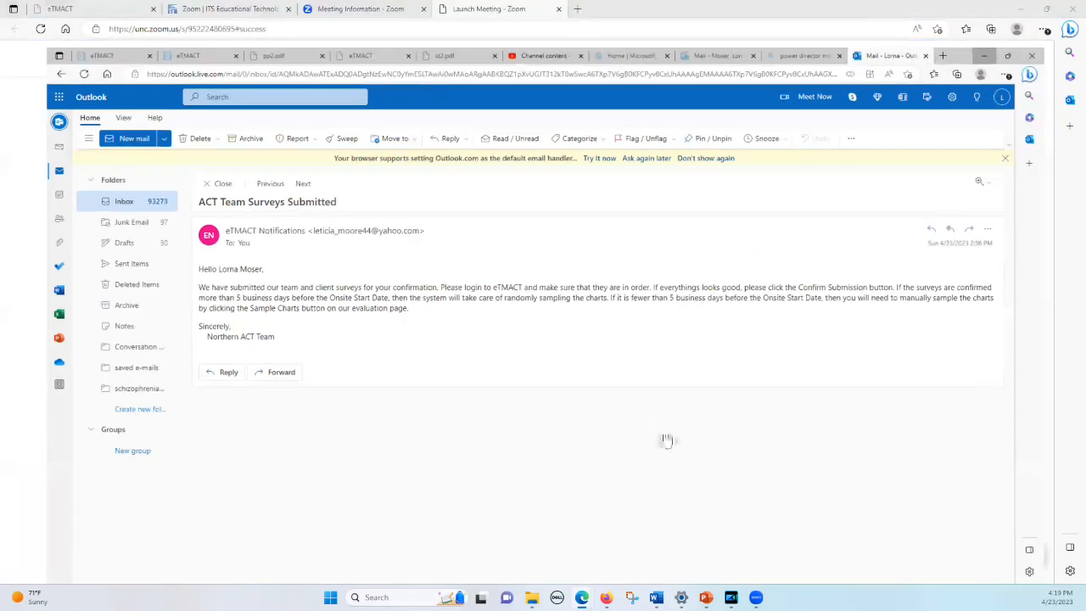
left_click(582, 597)
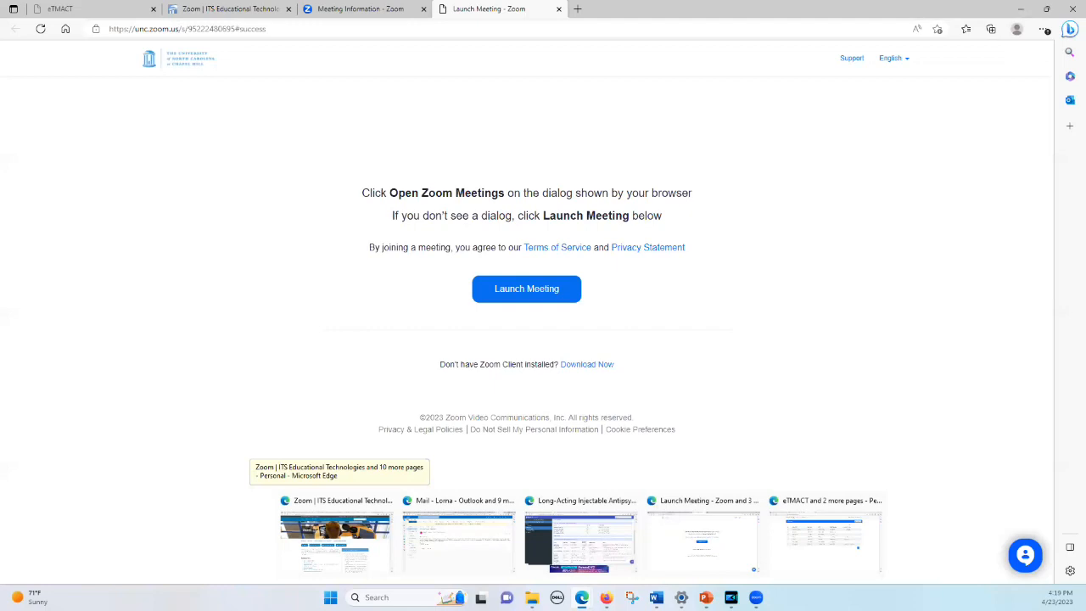
left_click(802, 560)
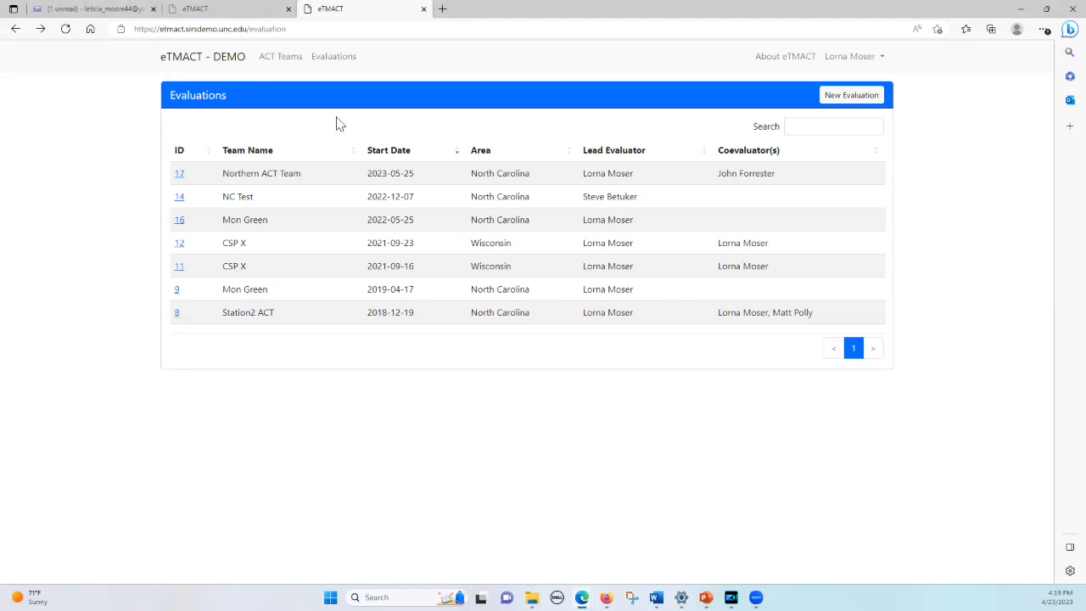
left_click(177, 176)
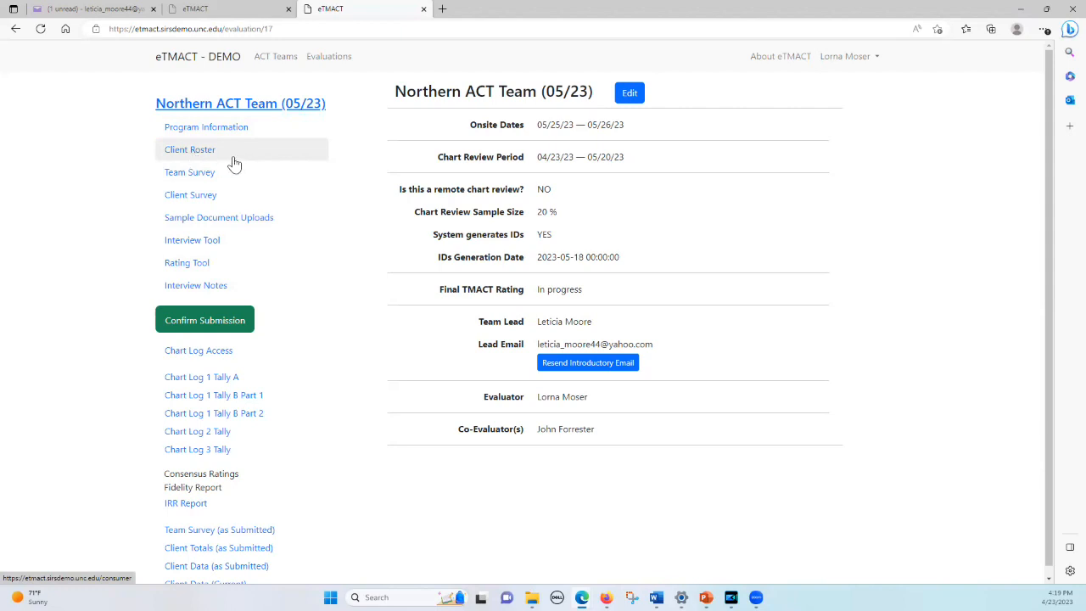
Review the Northern ACT Team's client roster from the first client to the last
left_click(190, 152)
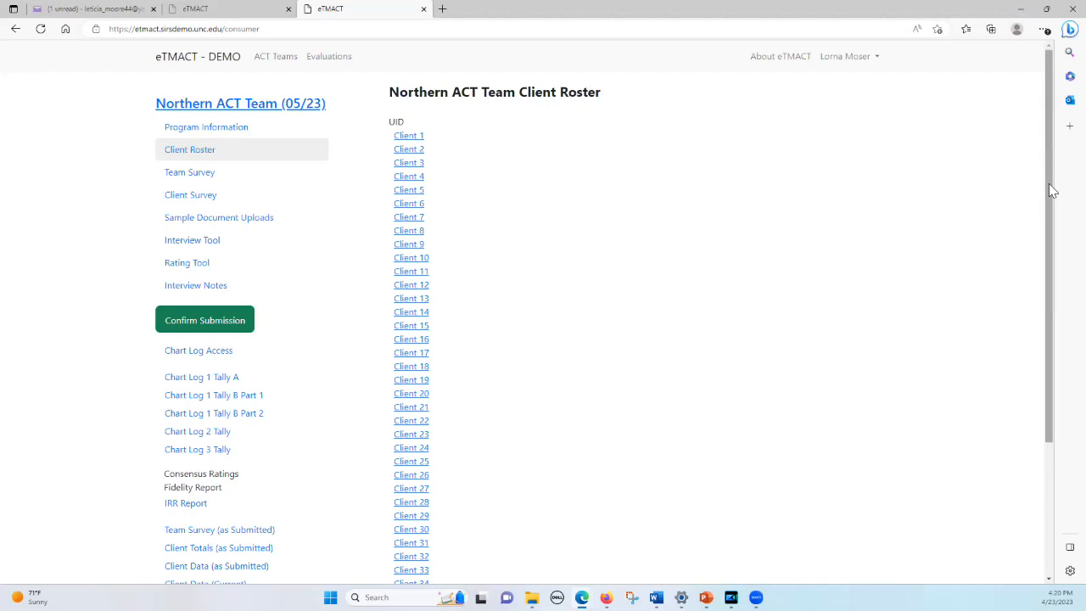
left_click_drag(1047, 184, 1059, 232)
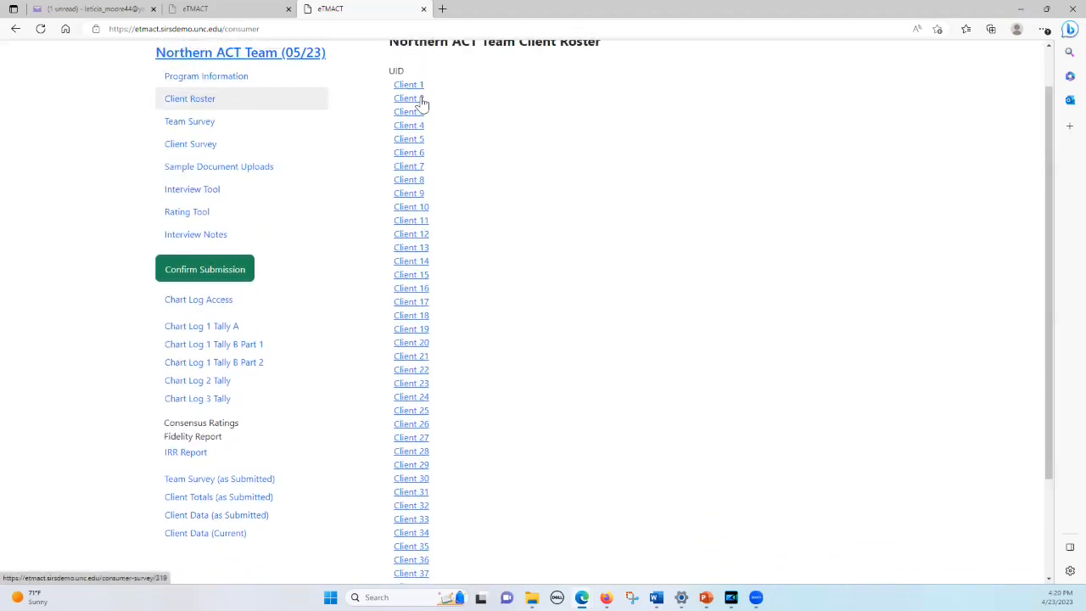
left_click_drag(1047, 260, 1059, 185)
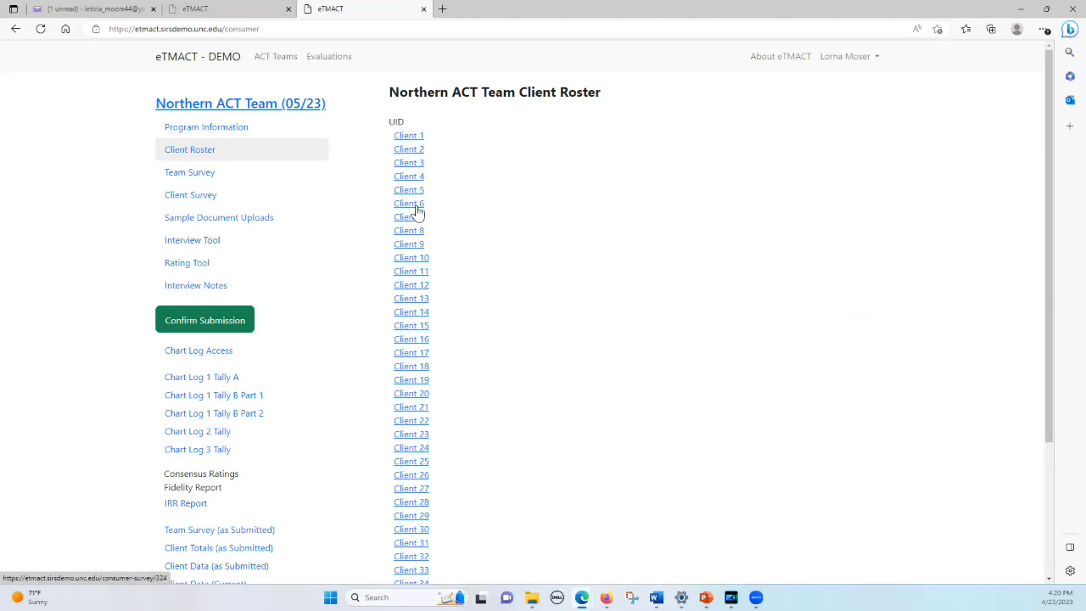
left_click_drag(1050, 255, 1046, 439)
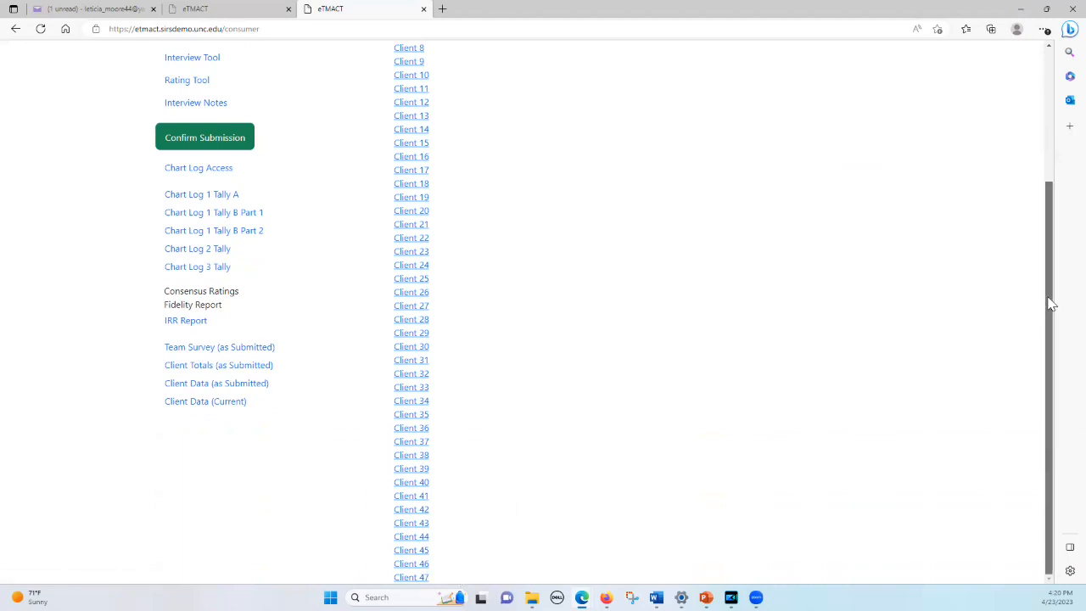
scroll(1051, 304, "up", 3)
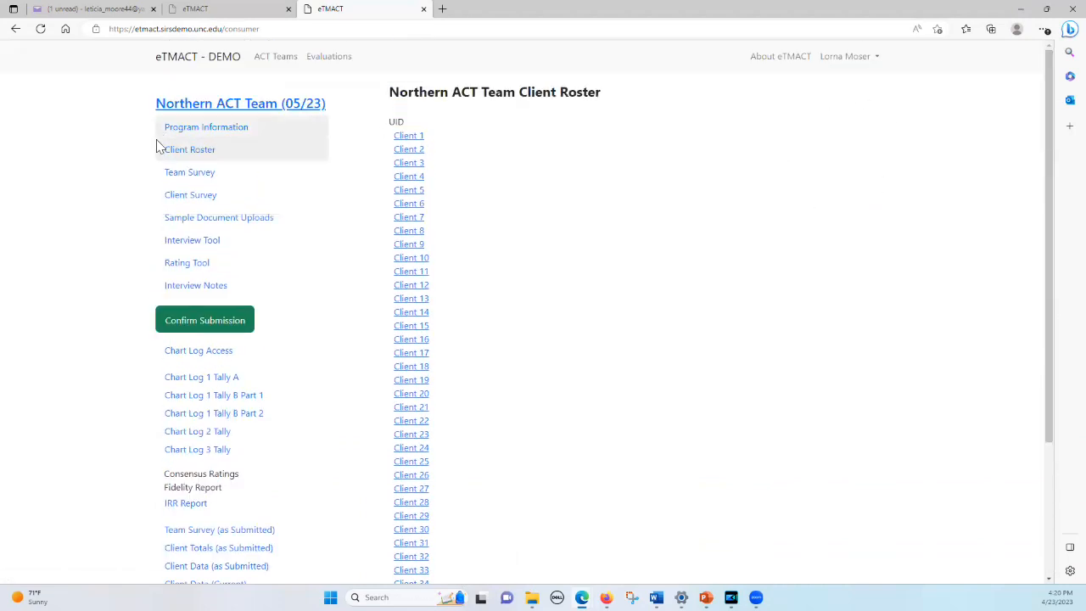
View the Leave, Lead Support, Caseload section of the Team Survey and return to the evaluation overview
left_click(185, 174)
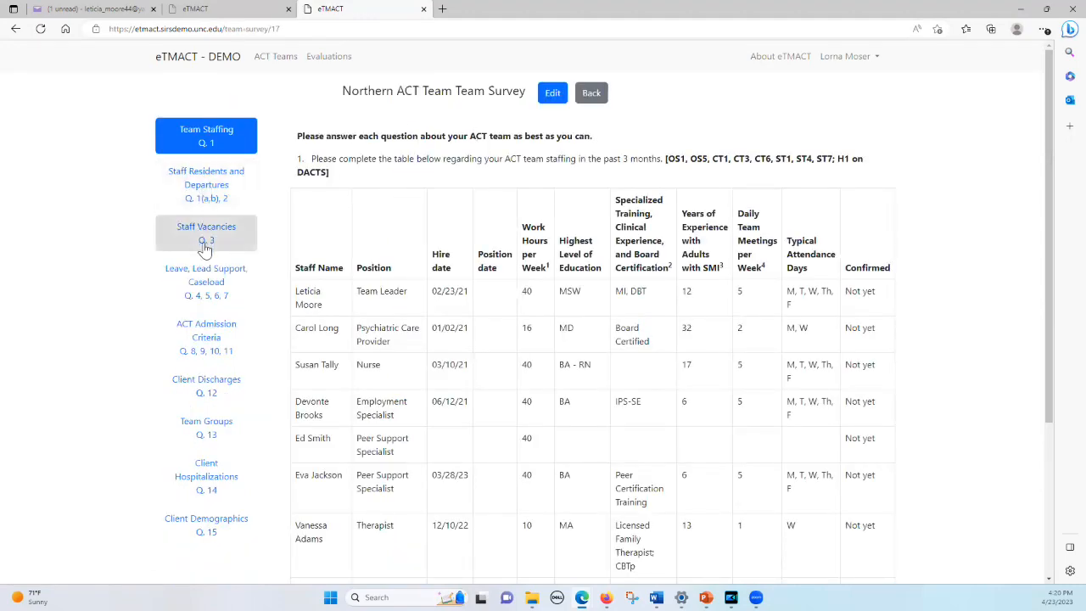
left_click(209, 283)
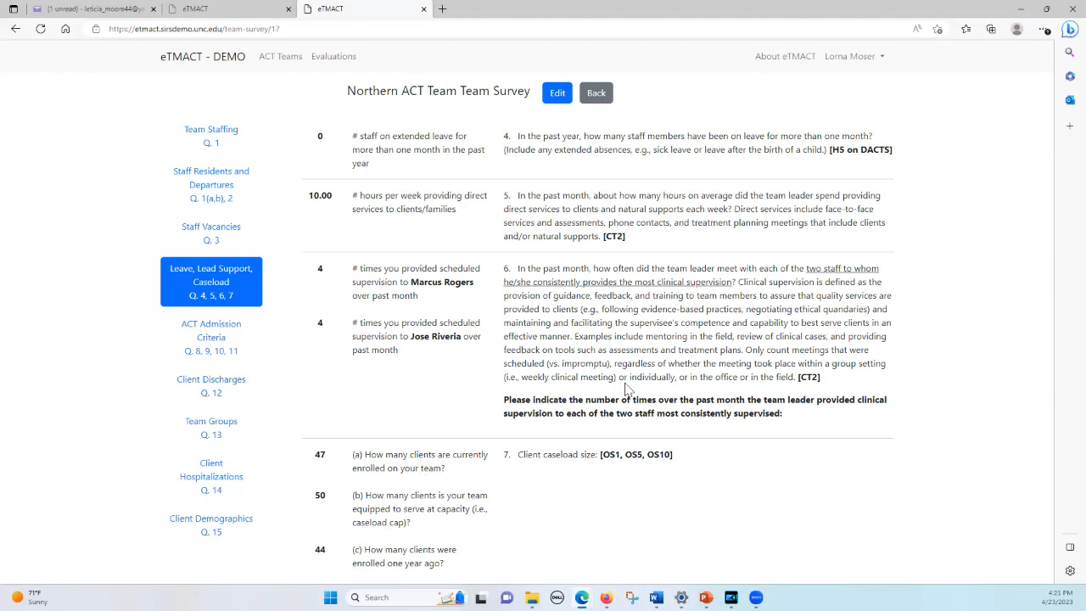
left_click(595, 92)
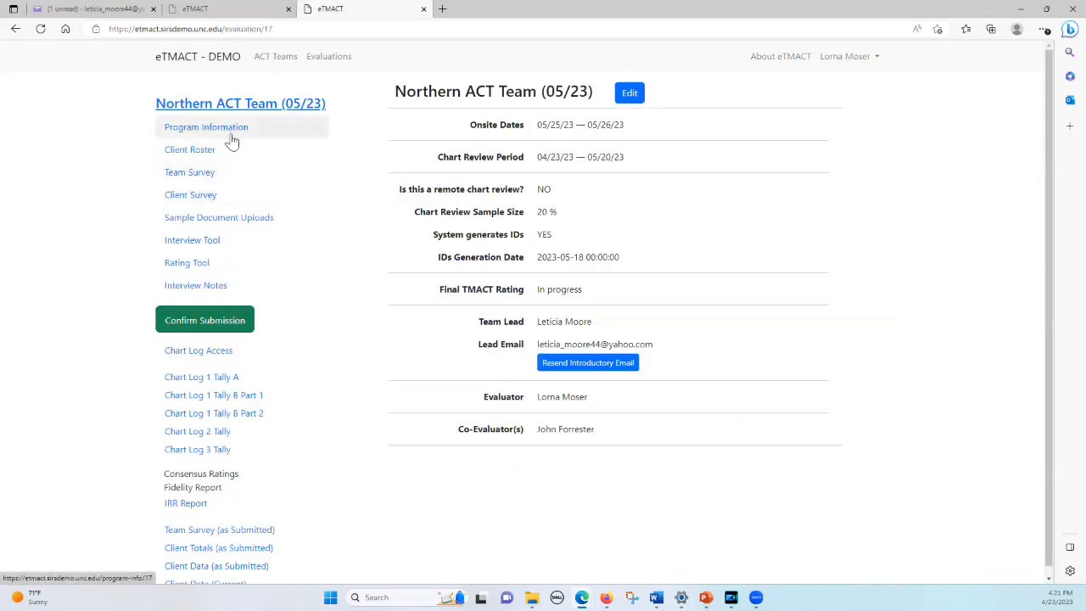
Reopen the Team Survey and review its sections in order, from Staff Residents and Departures through Client Demographics
left_click(191, 174)
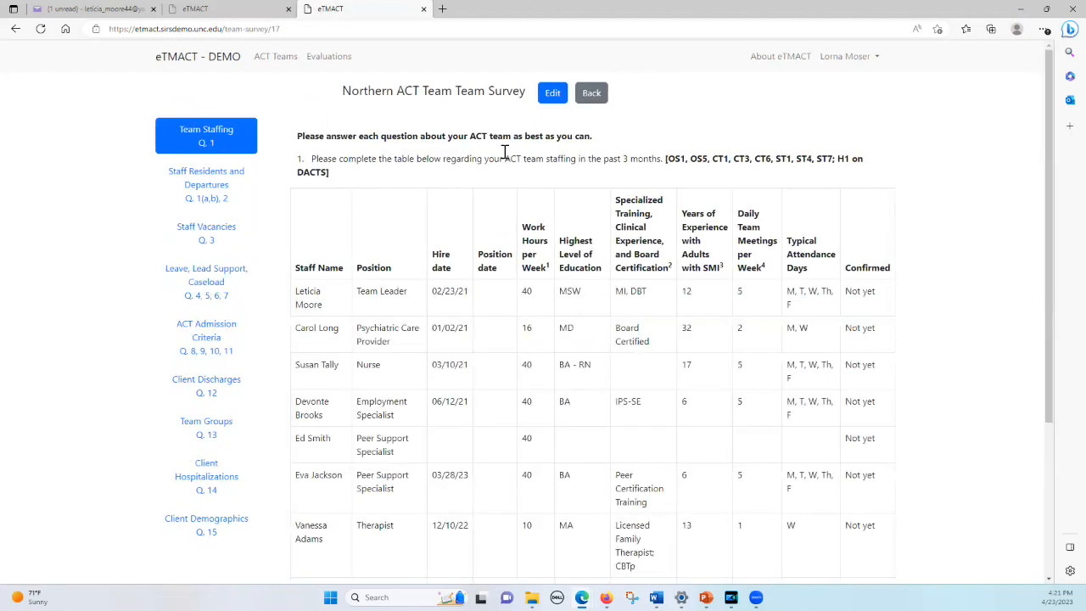
left_click(220, 182)
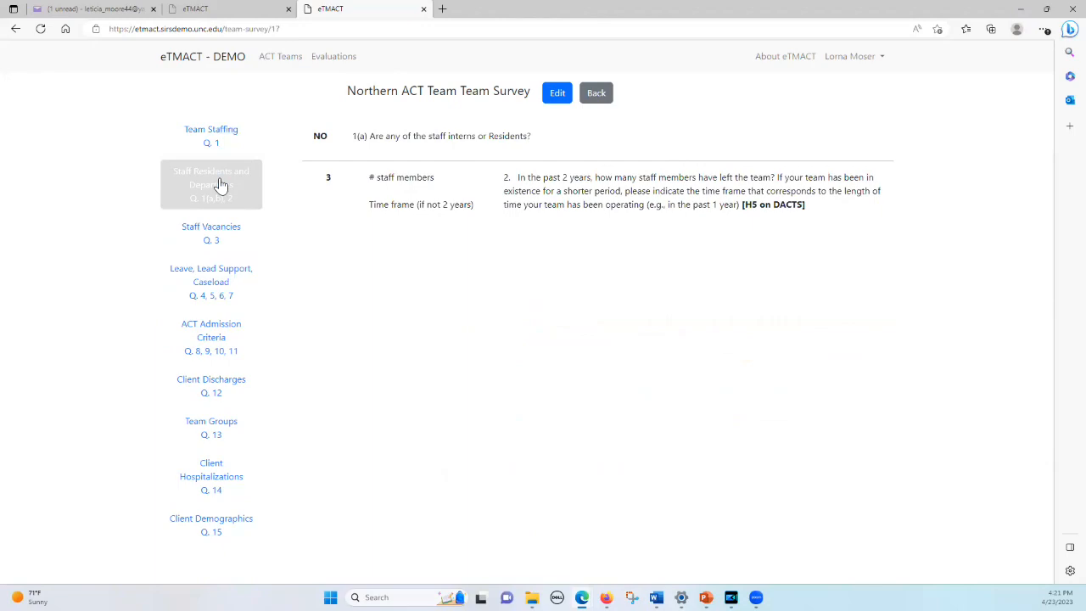
left_click(218, 239)
left_click(211, 286)
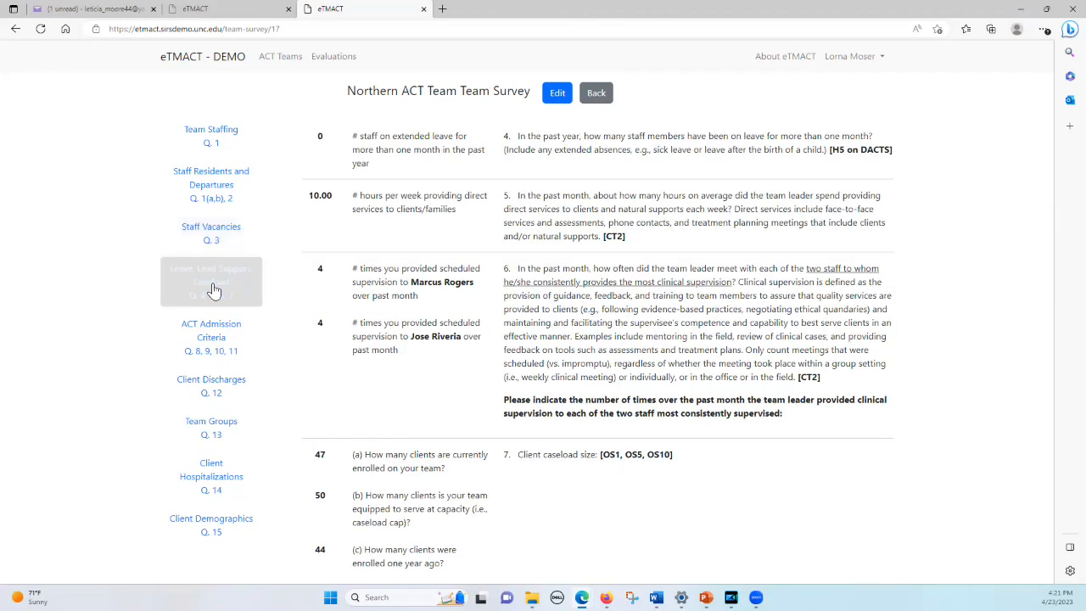
left_click(213, 346)
left_click(213, 391)
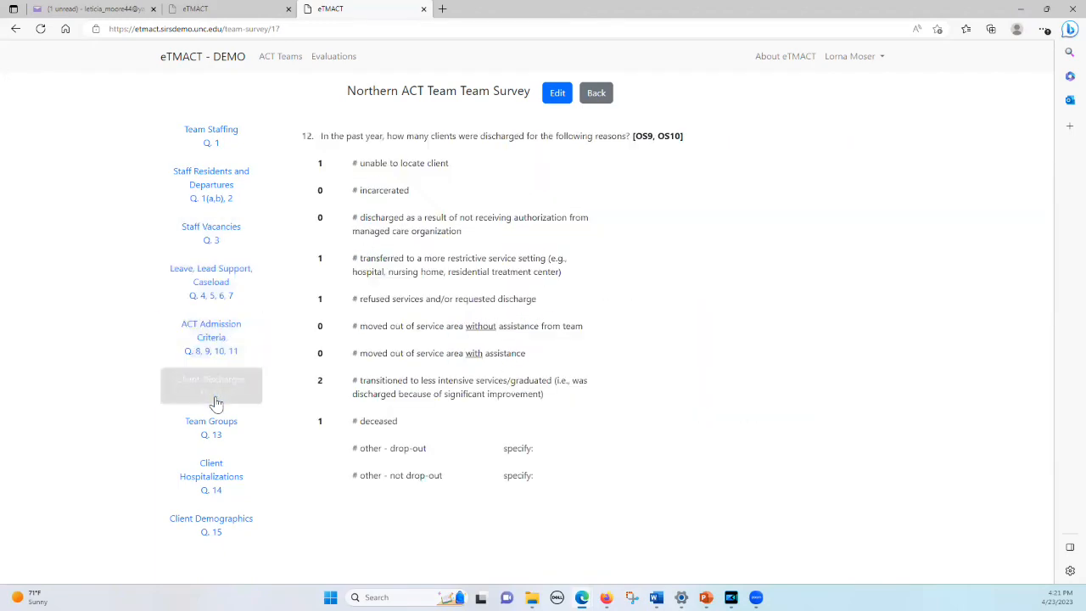
left_click(217, 435)
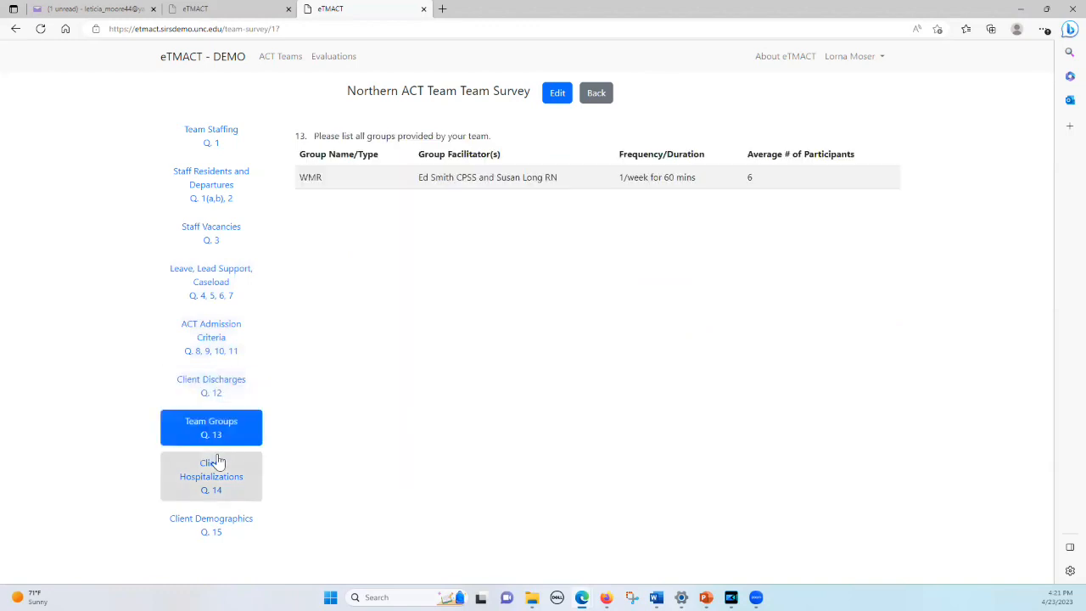
left_click(218, 478)
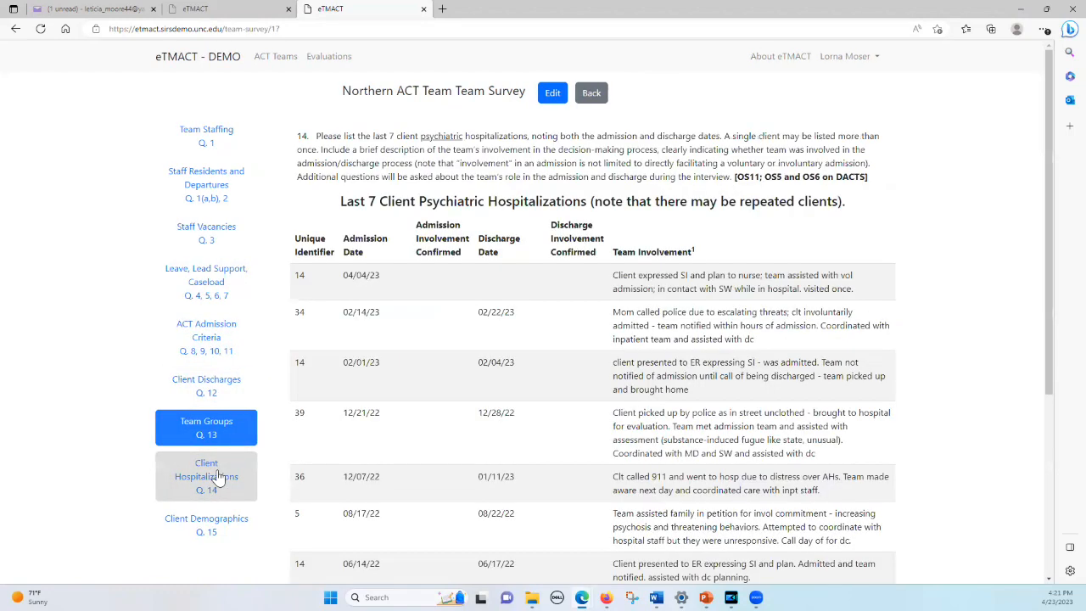
left_click(213, 527)
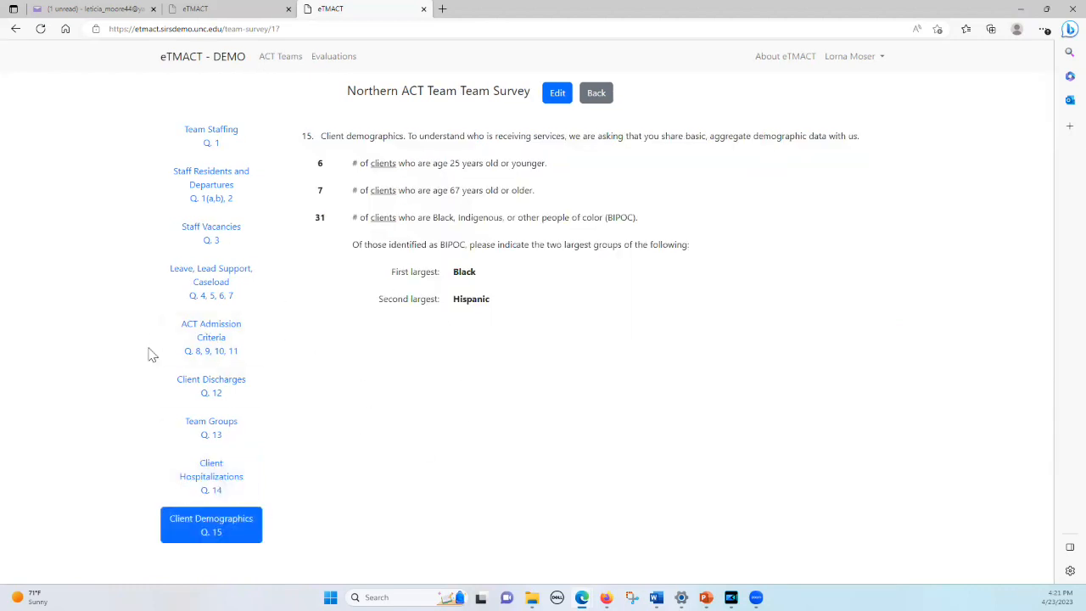
Recheck the Team Survey's Staff Residents and Departures, Staff Vacancies and Team Staffing sections
left_click(213, 189)
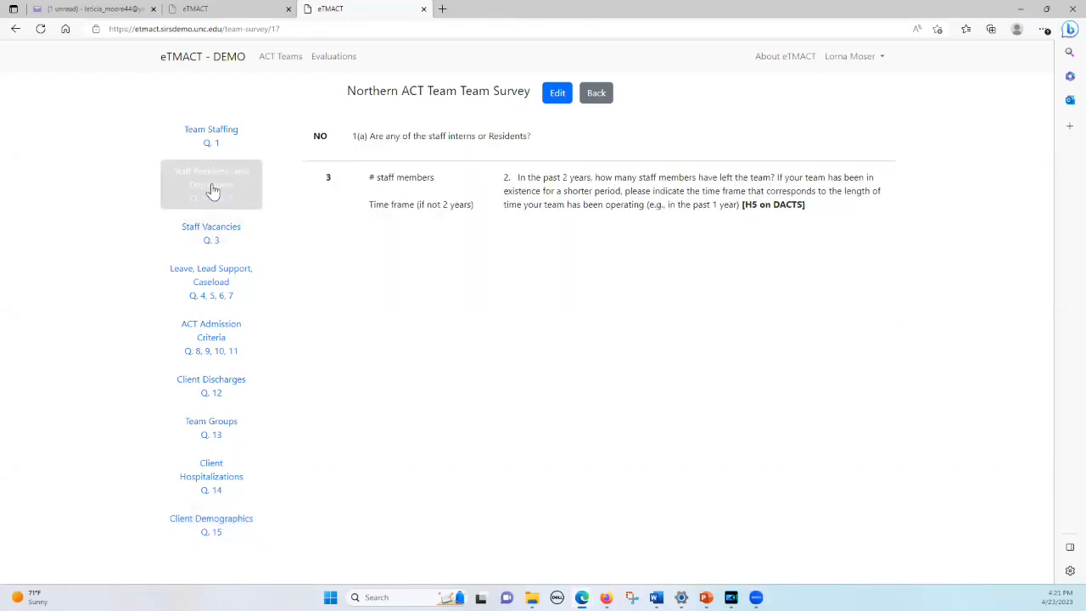
left_click(213, 233)
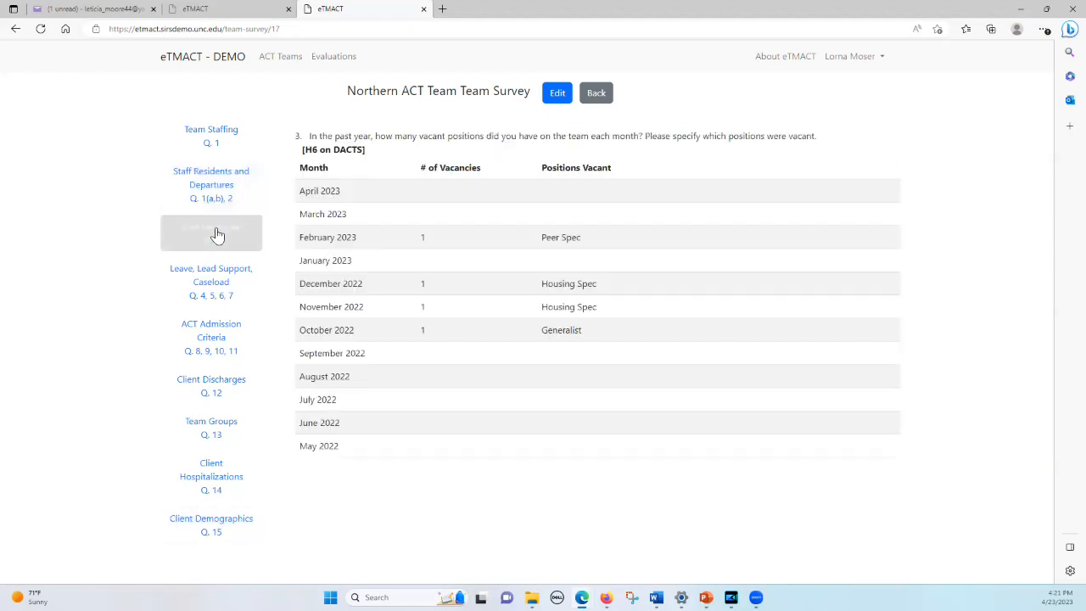
left_click(211, 136)
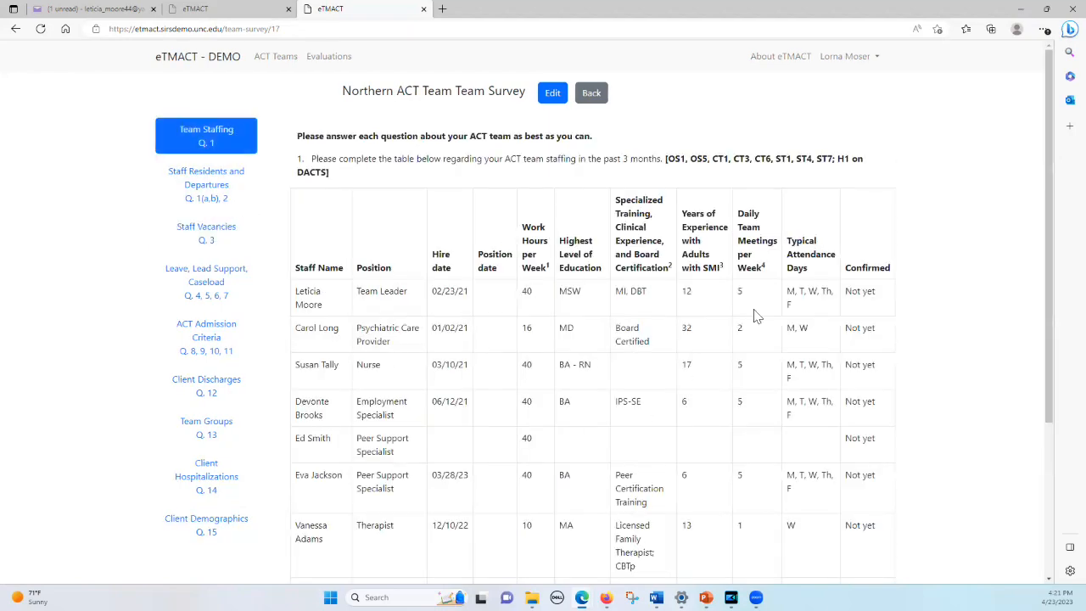
Edit the Team Survey to set "Confirmed meets team inclusion criteria" to Yes for the peer support specialist lacking hire dates, and save the record
left_click(554, 95)
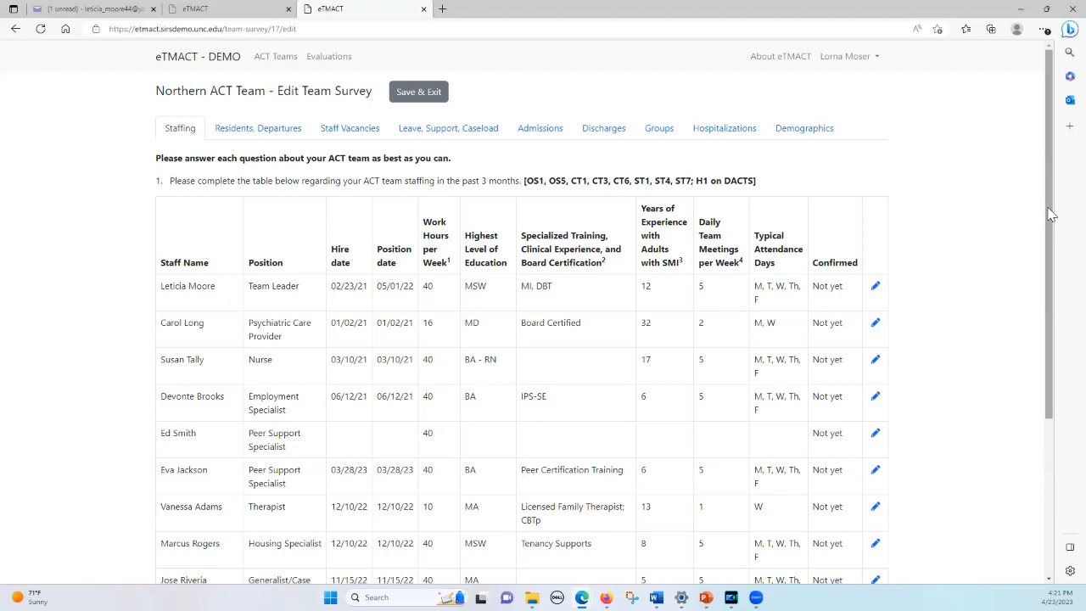
left_click_drag(1049, 214, 614, 299)
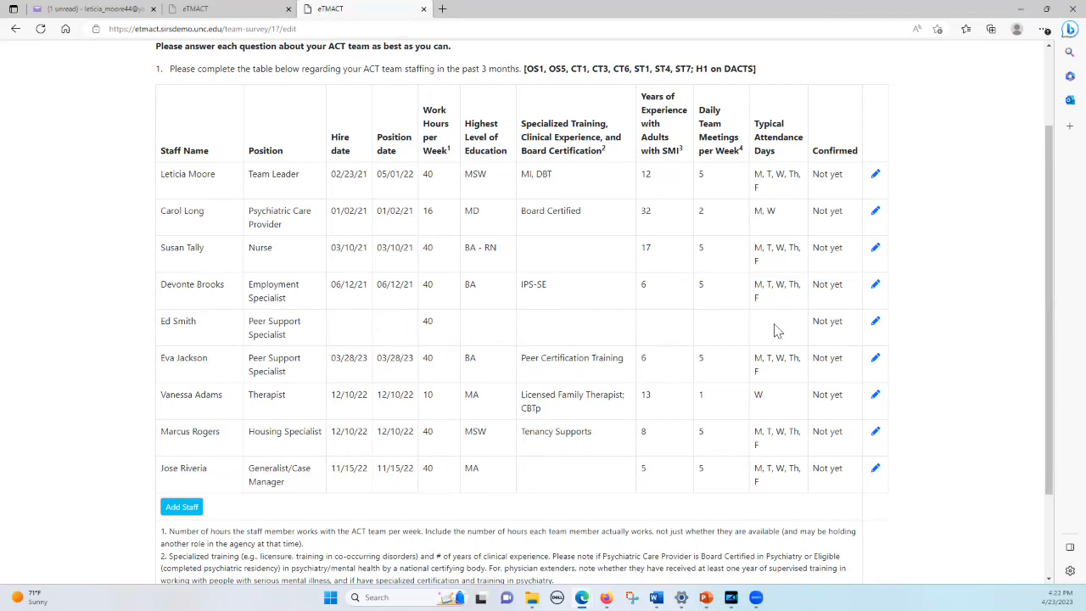
left_click(875, 325)
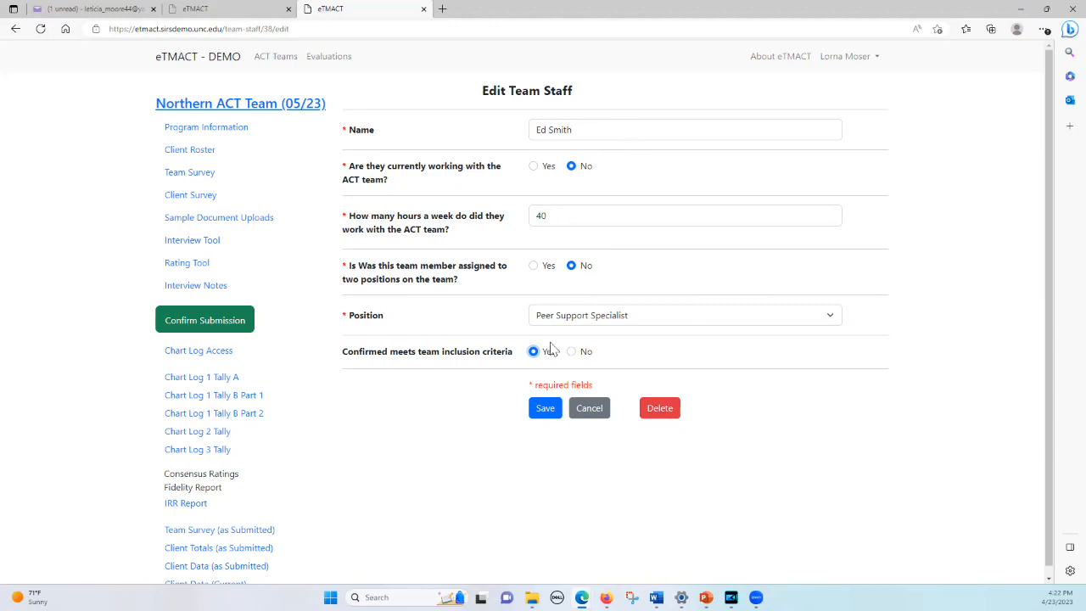
left_click(546, 408)
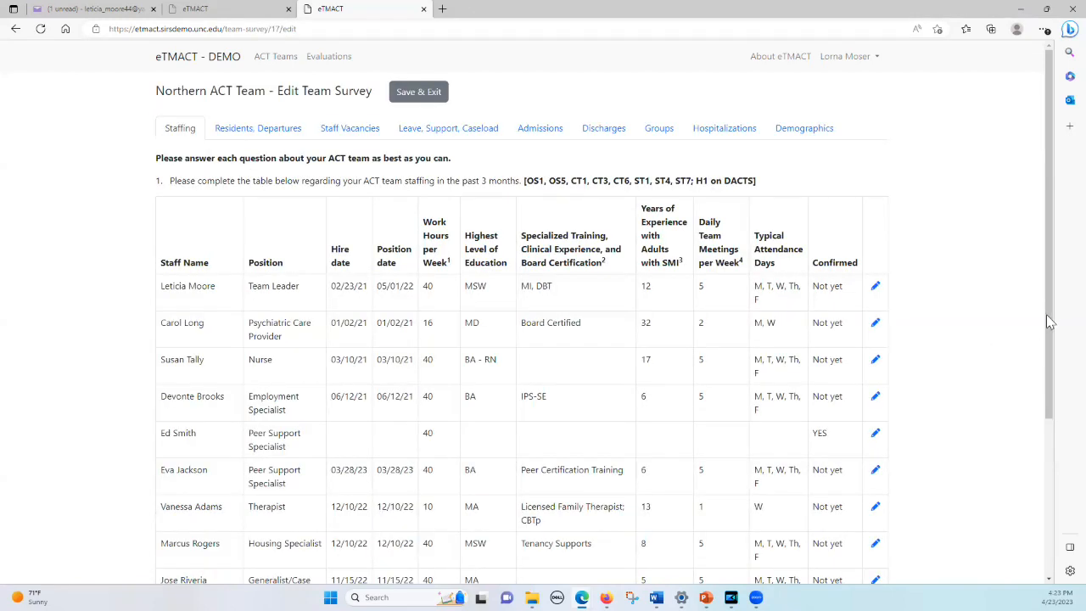
Set "Confirmed meets team inclusion criteria" to Yes for the Team Leader in the staffing table and save the record
scroll(1056, 365, "down", 1)
mouse_move(1053, 359)
left_mouse_down()
mouse_move(1058, 418)
mouse_move(1059, 373)
left_mouse_up()
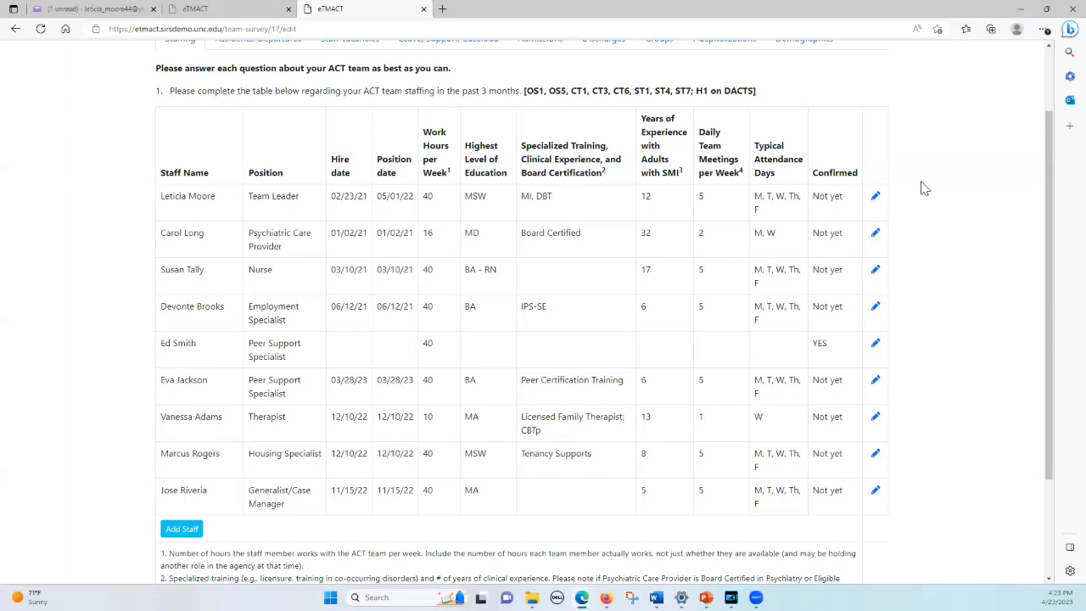
left_click(876, 197)
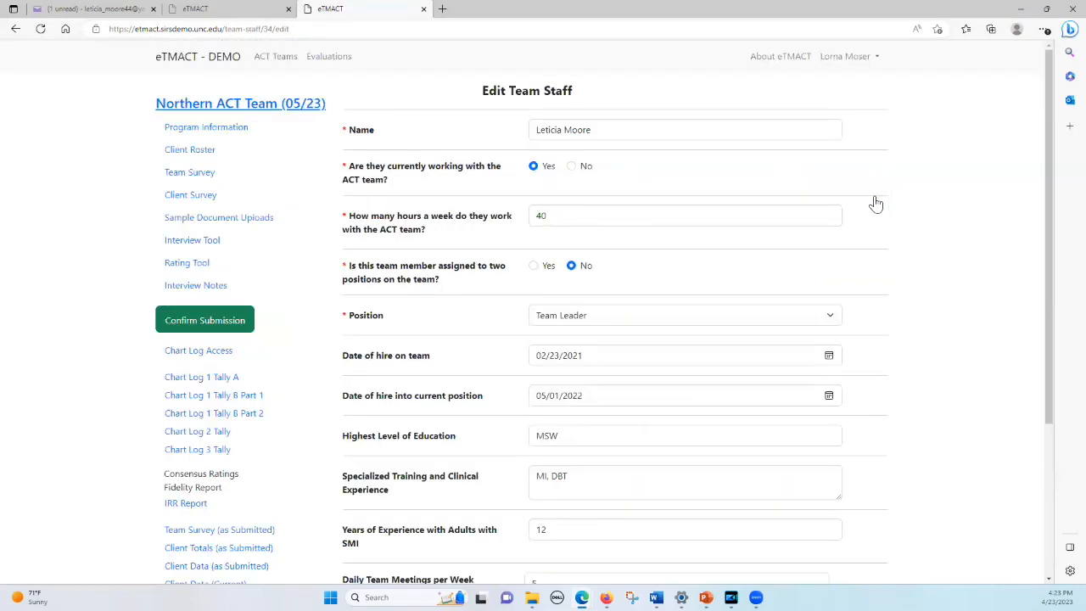
left_click_drag(1046, 180, 1045, 268)
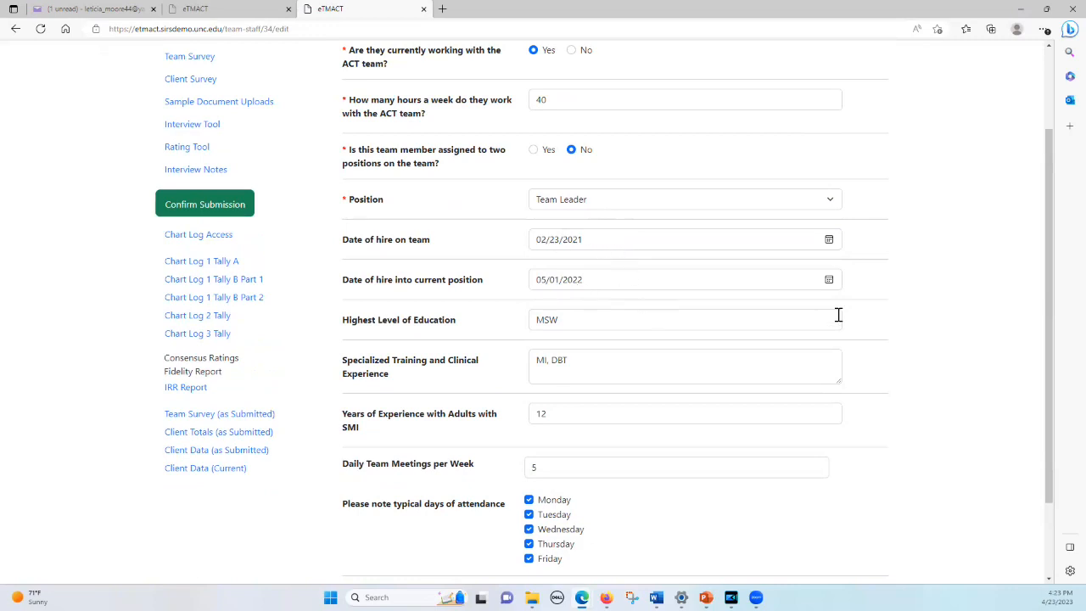
left_click_drag(1053, 311, 1063, 411)
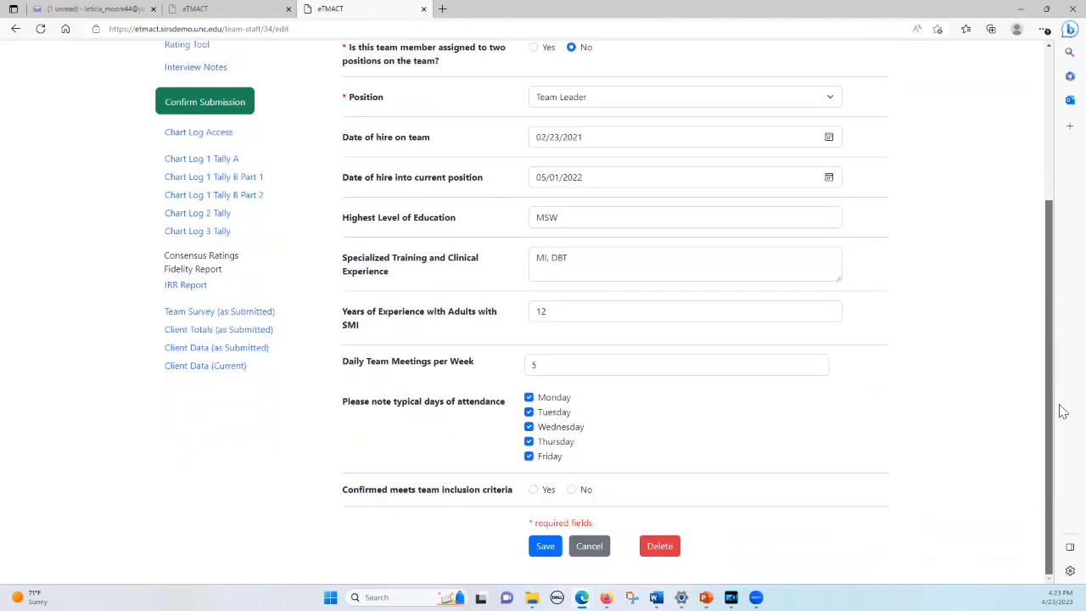
left_click(533, 490)
left_click(545, 545)
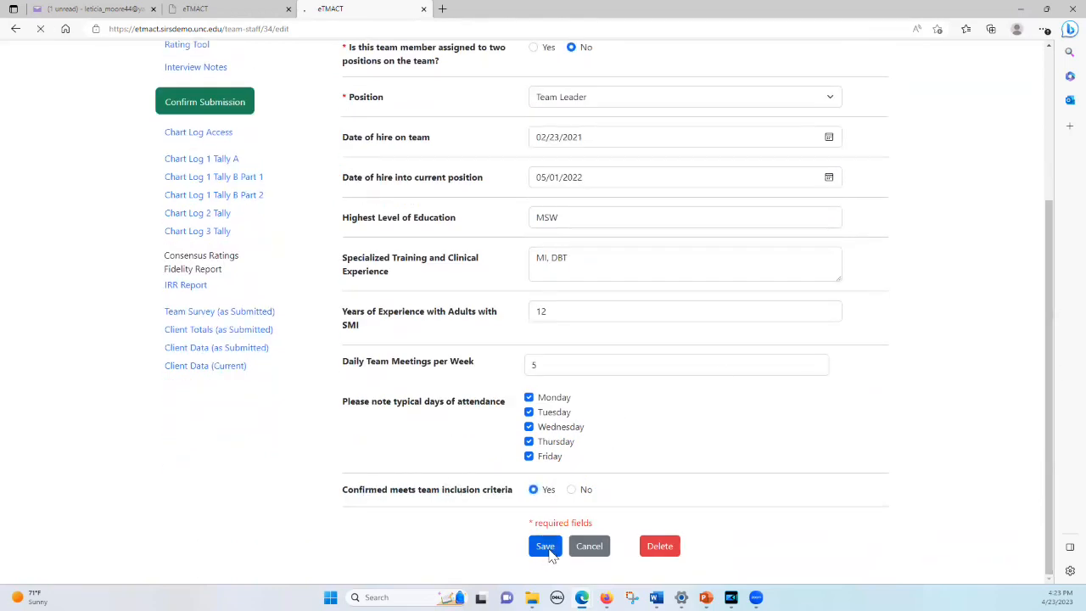
Confirm that the Psychiatric Care Provider meets the team inclusion criteria by choosing Yes, and save the staff record
left_click(876, 324)
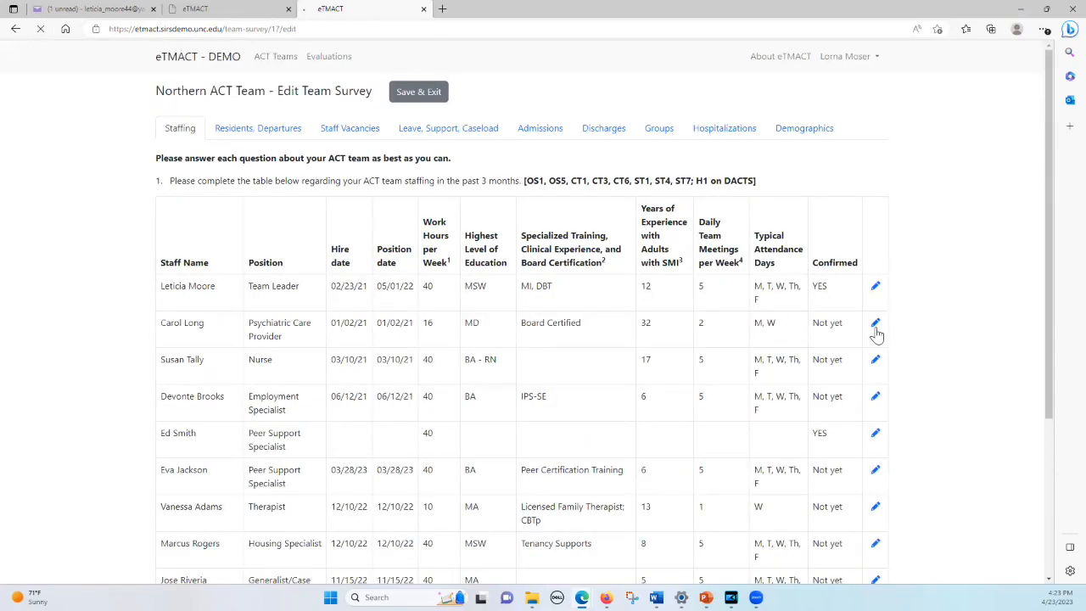
left_click_drag(1050, 237, 1018, 422)
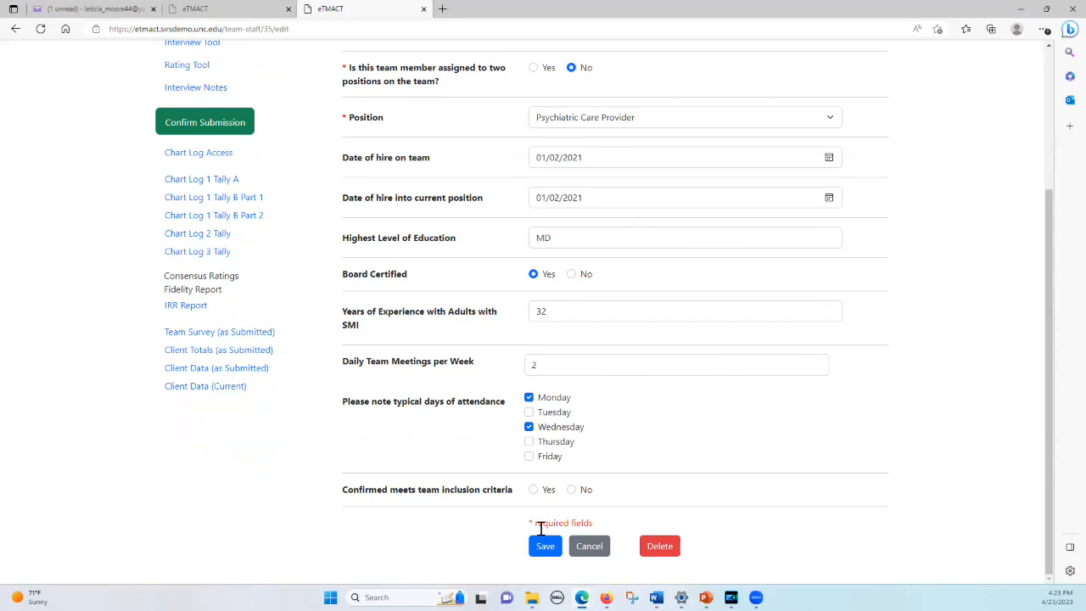
left_click(534, 490)
left_click(545, 546)
Mark the Nurse as meeting the team inclusion criteria (Yes) and save the staff record
left_click(876, 359)
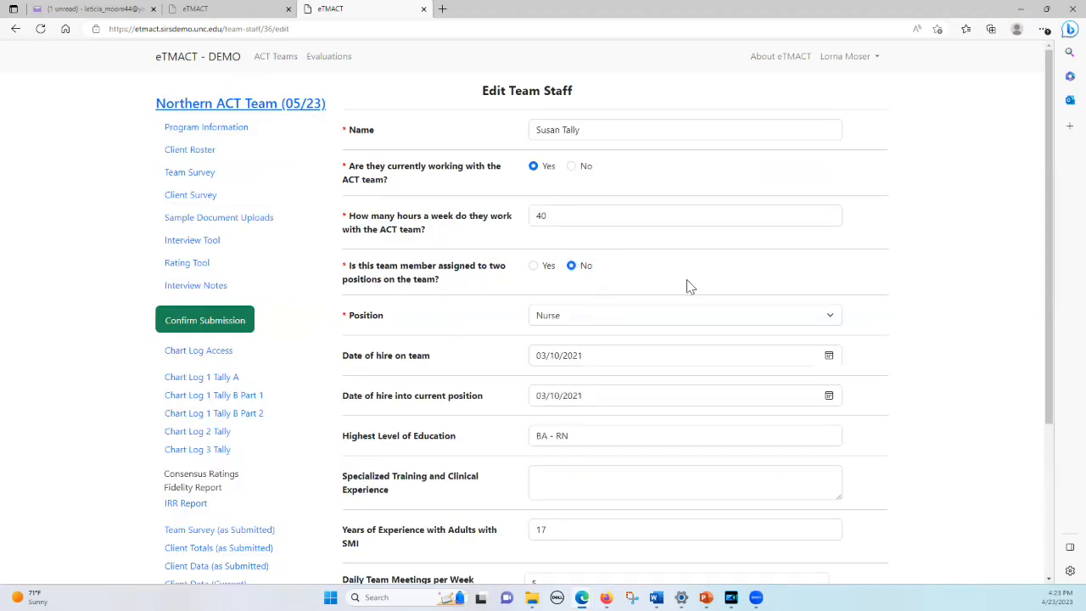
left_click_drag(1048, 299, 1059, 457)
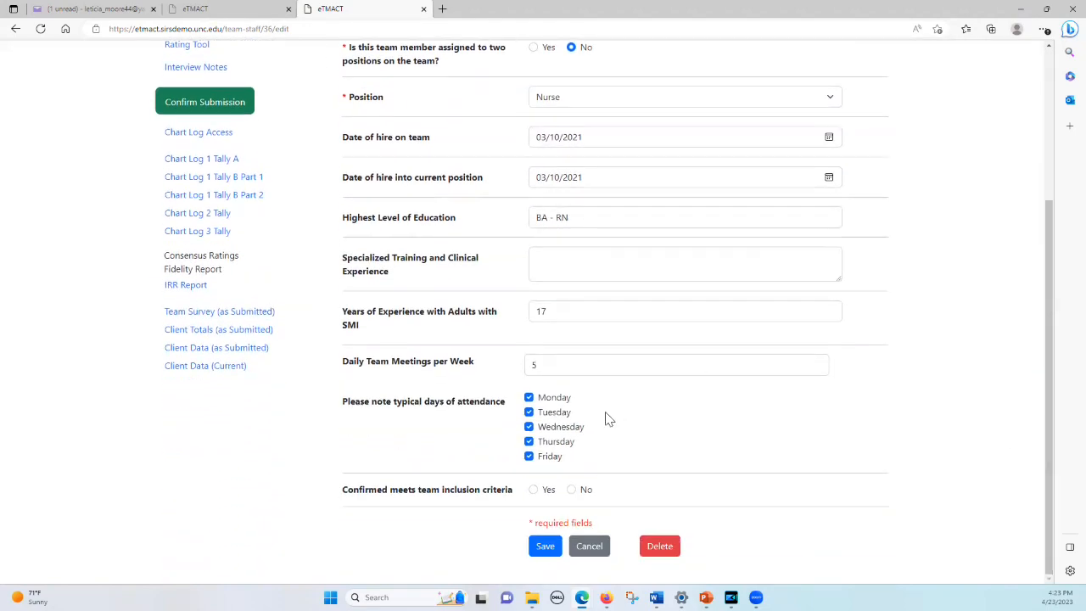
left_click(534, 491)
left_click(544, 545)
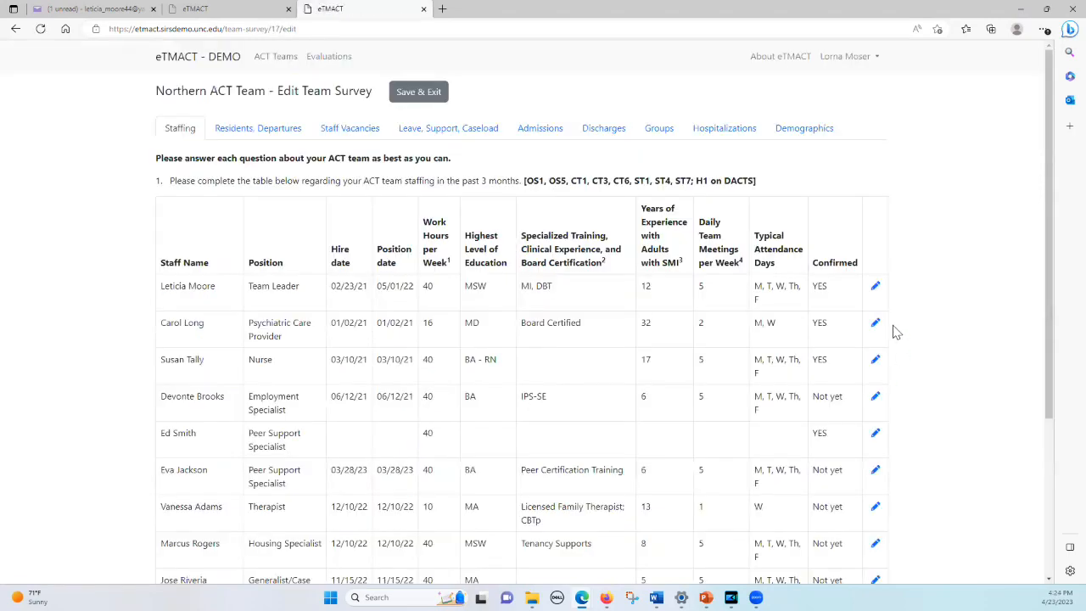
Mark the Employment Specialist as meeting the team inclusion criteria (Yes) and save the staff record
left_click(874, 399)
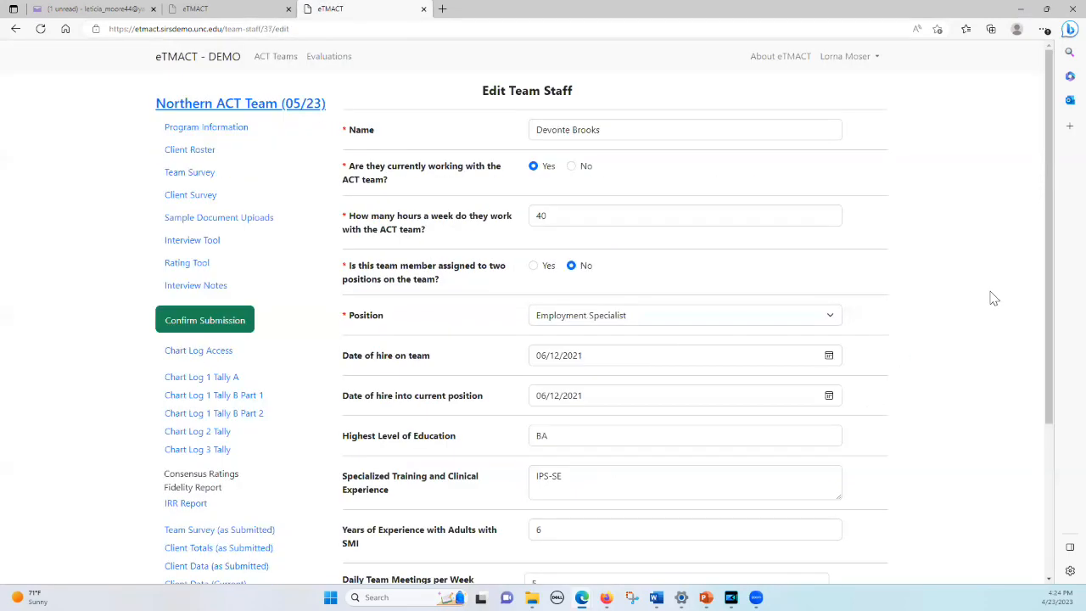
left_click_drag(1052, 229, 1045, 405)
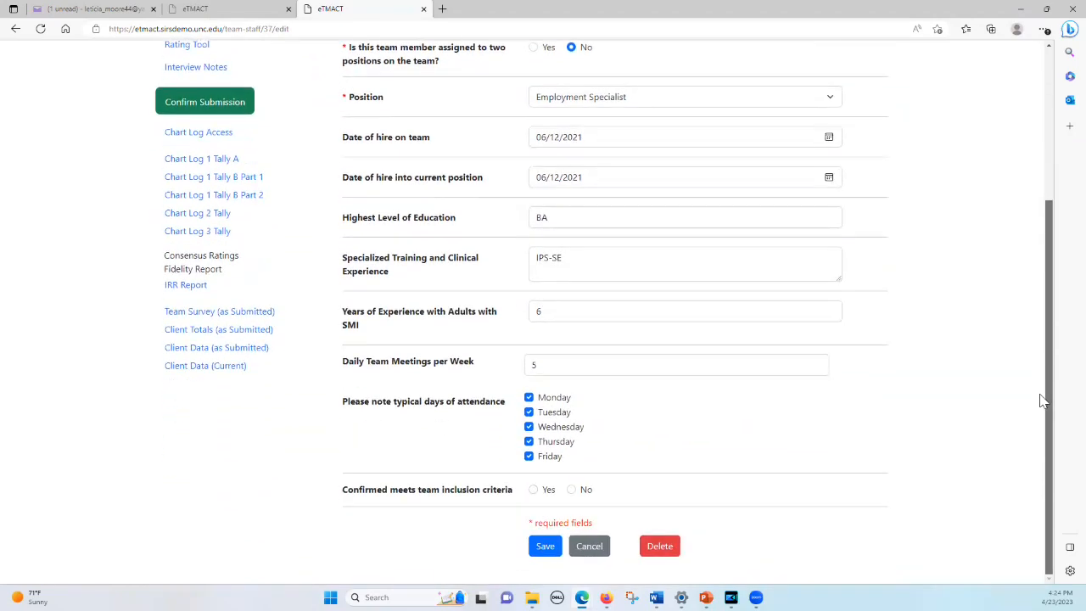
left_click(546, 546)
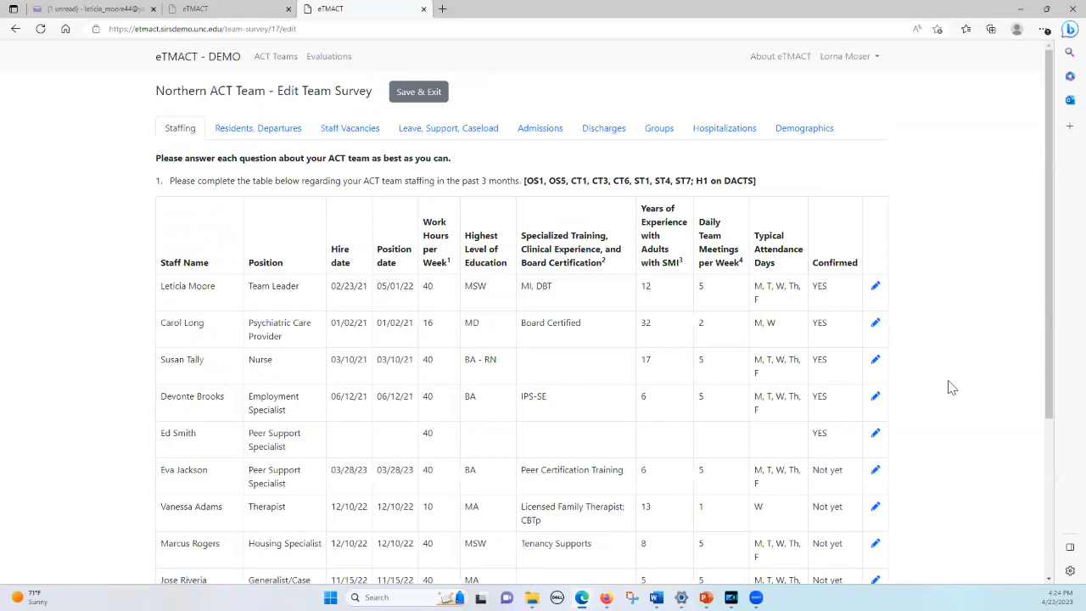
Set the inclusion criteria confirmation to Yes for the Peer Support Specialist hired 03/28/23 and save the record
left_click(876, 472)
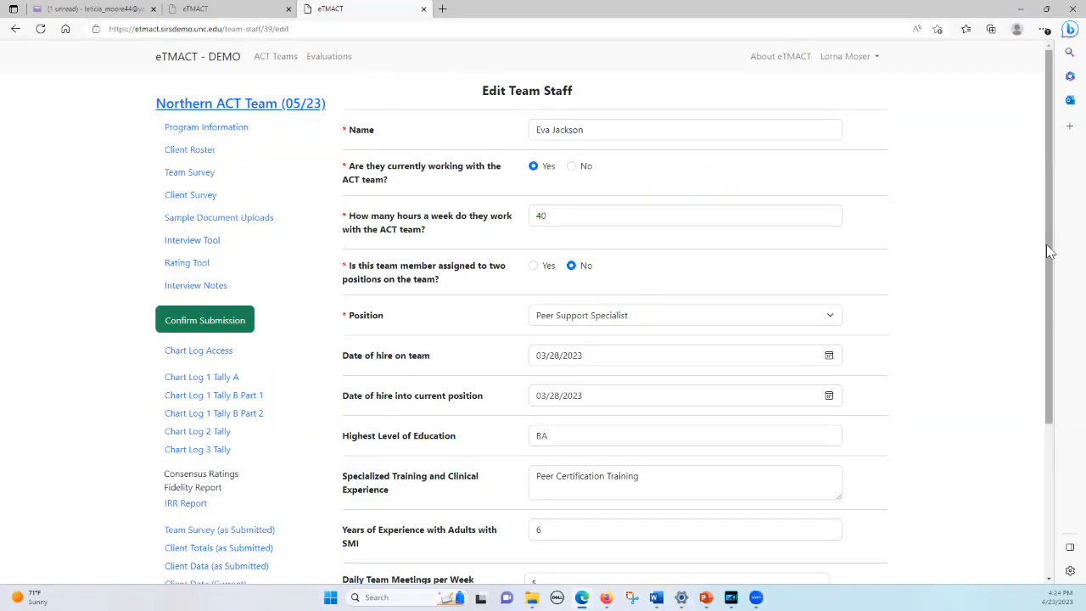
left_click_drag(1046, 244, 1044, 355)
left_click(533, 548)
left_click_drag(1049, 402, 1047, 460)
left_click(546, 548)
Set "Confirmed meets team inclusion criteria" to No for the Therapist working 10 hours per week and save the record
left_click_drag(1052, 292, 1059, 399)
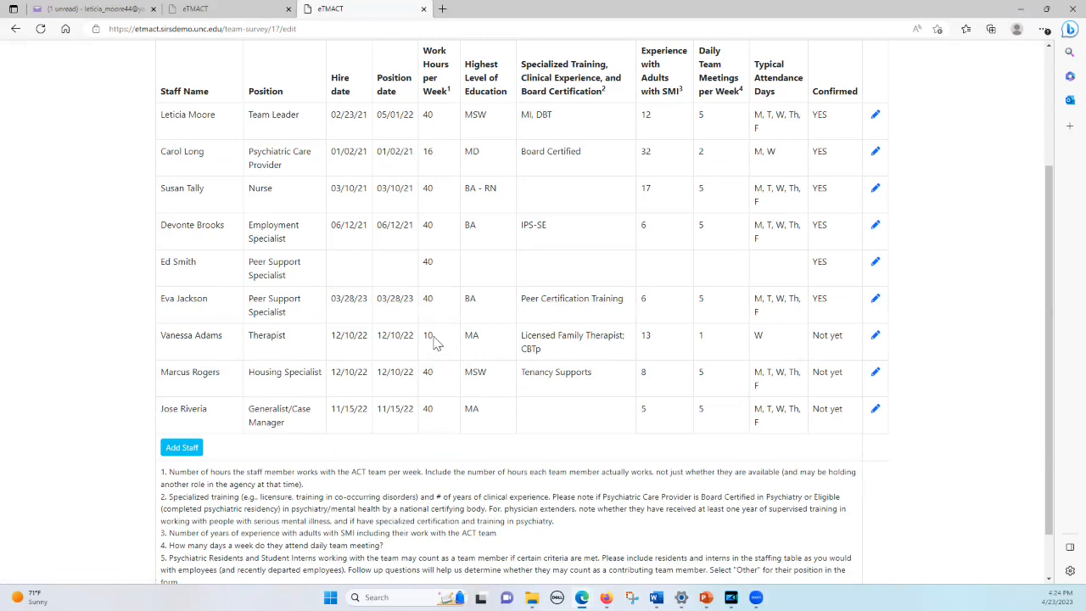
left_click(875, 338)
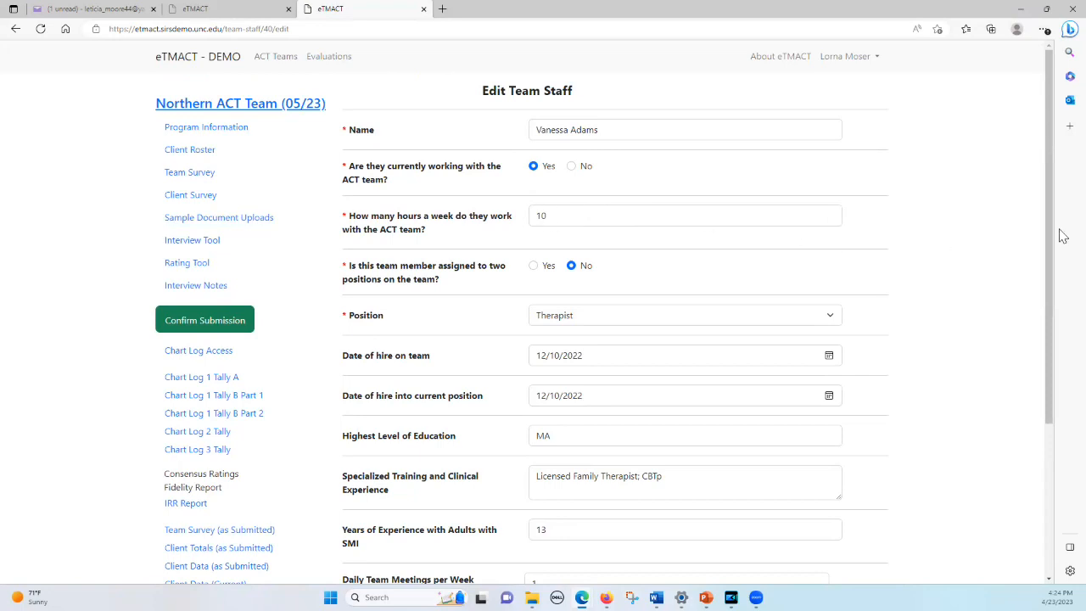
scroll(1059, 254, "down", 3)
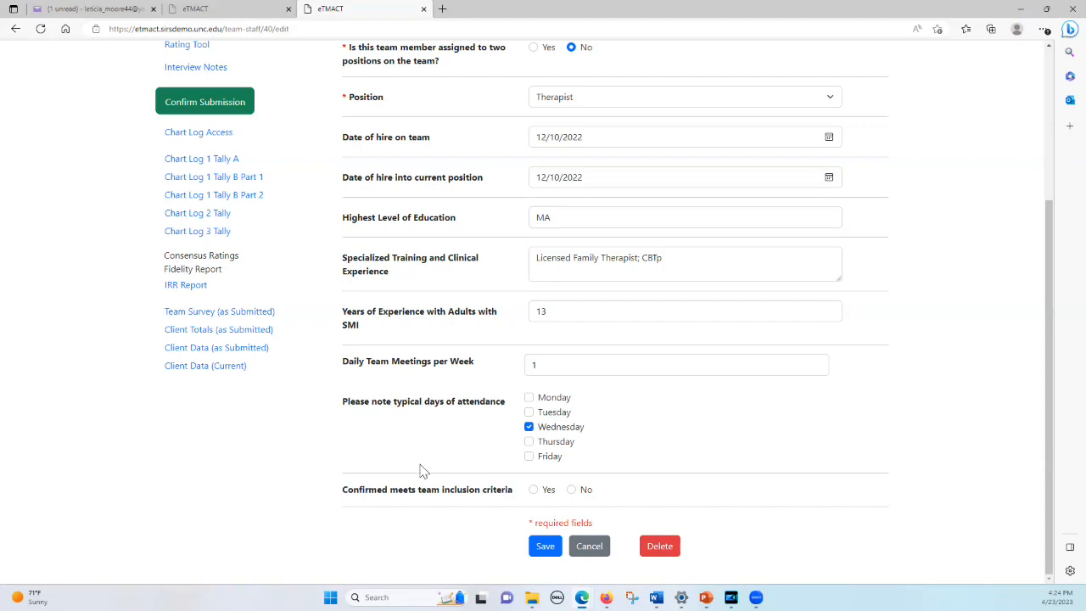
left_click(571, 489)
left_click(543, 550)
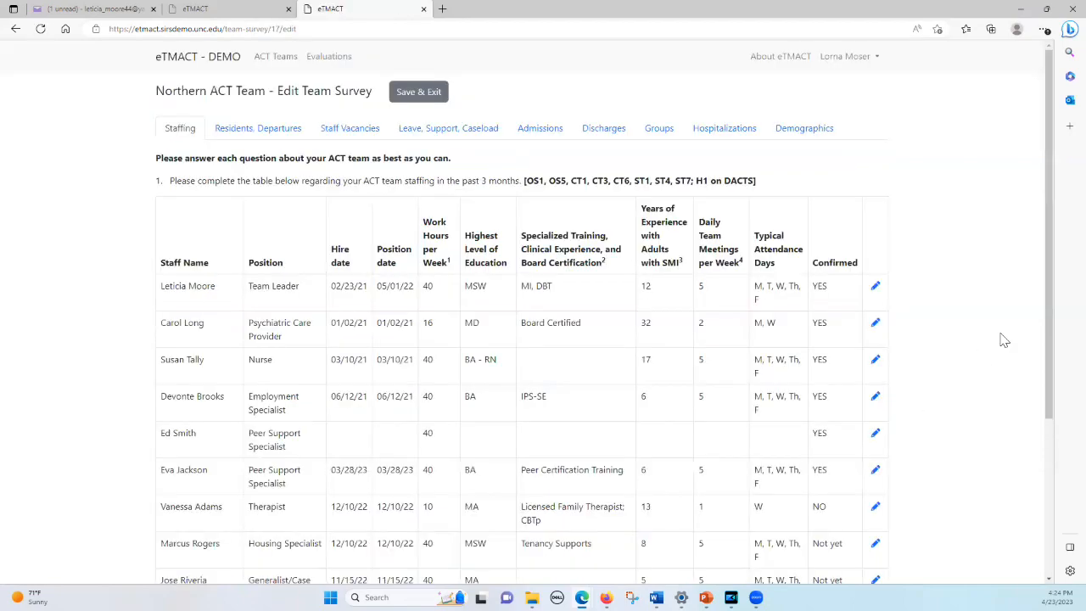
Mark the Housing Specialist as meeting the team inclusion criteria (Yes) and save the staff record
left_click_drag(1052, 359, 1044, 427)
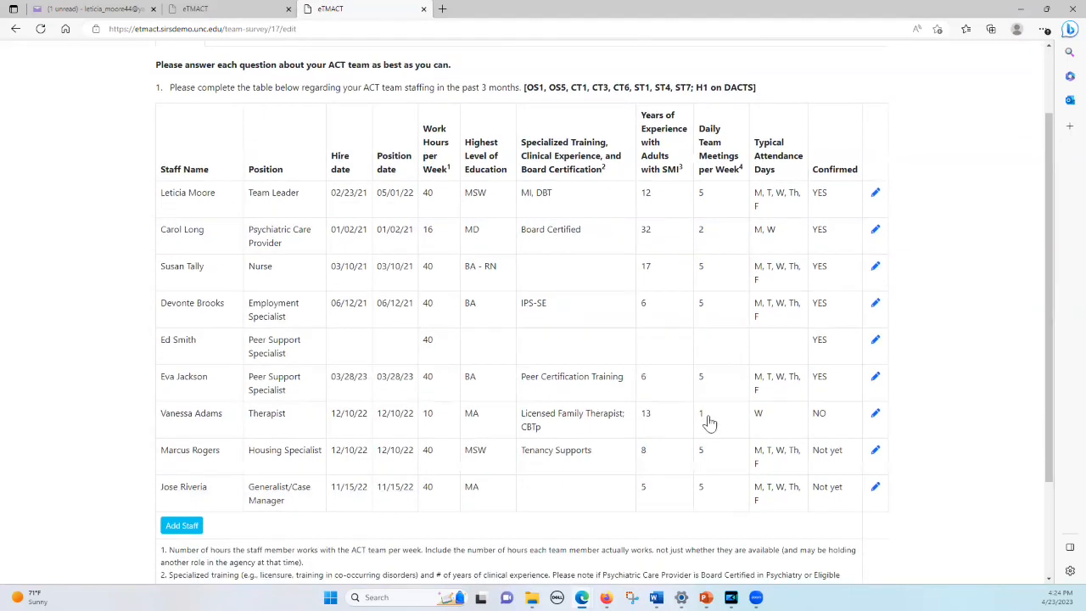
left_click(877, 452)
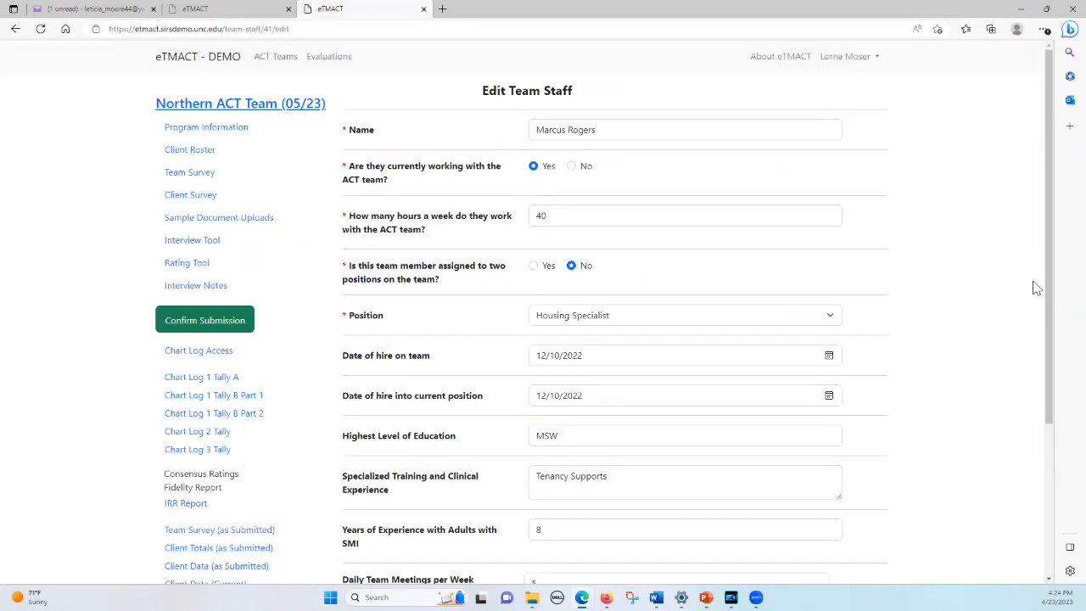
left_click_drag(1050, 277, 1051, 431)
left_click(535, 496)
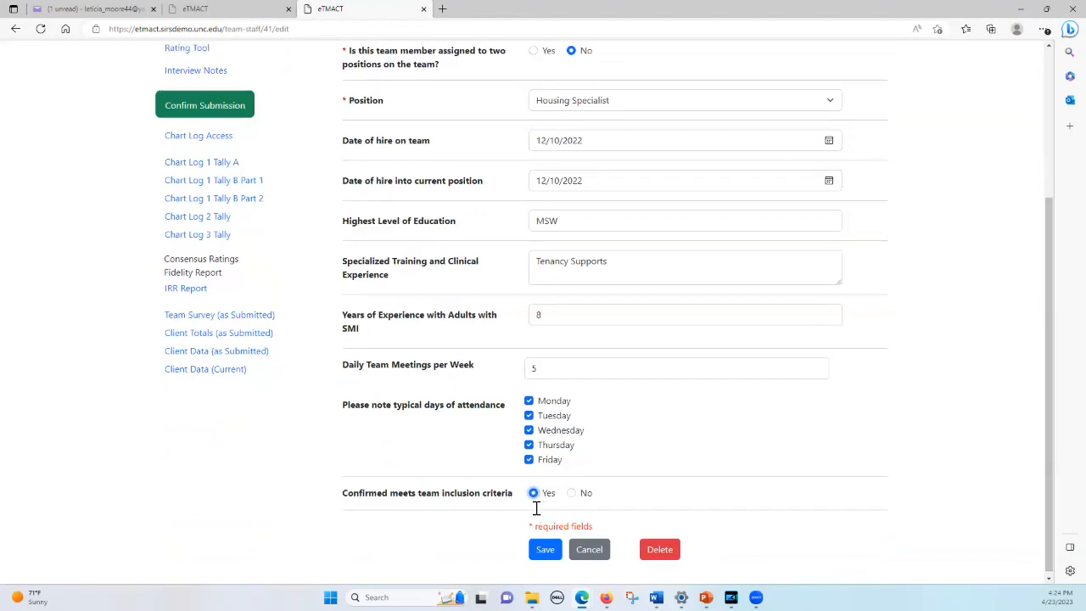
left_click(543, 550)
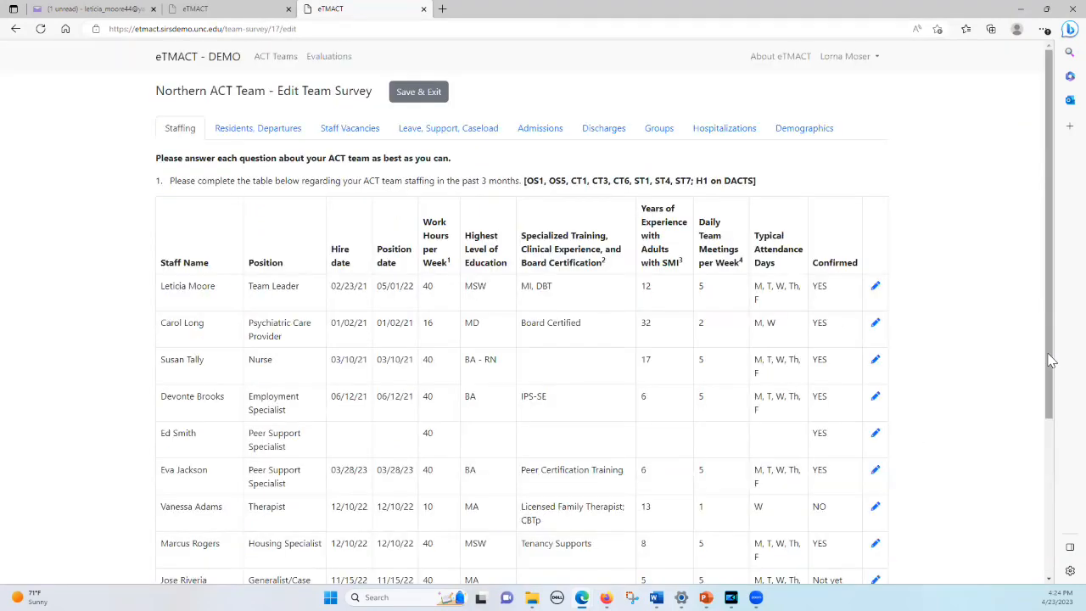
Mark the Generalist/Case Manager as meeting the team inclusion criteria (Yes) and save the staff record
scroll(1056, 424, "down", 2)
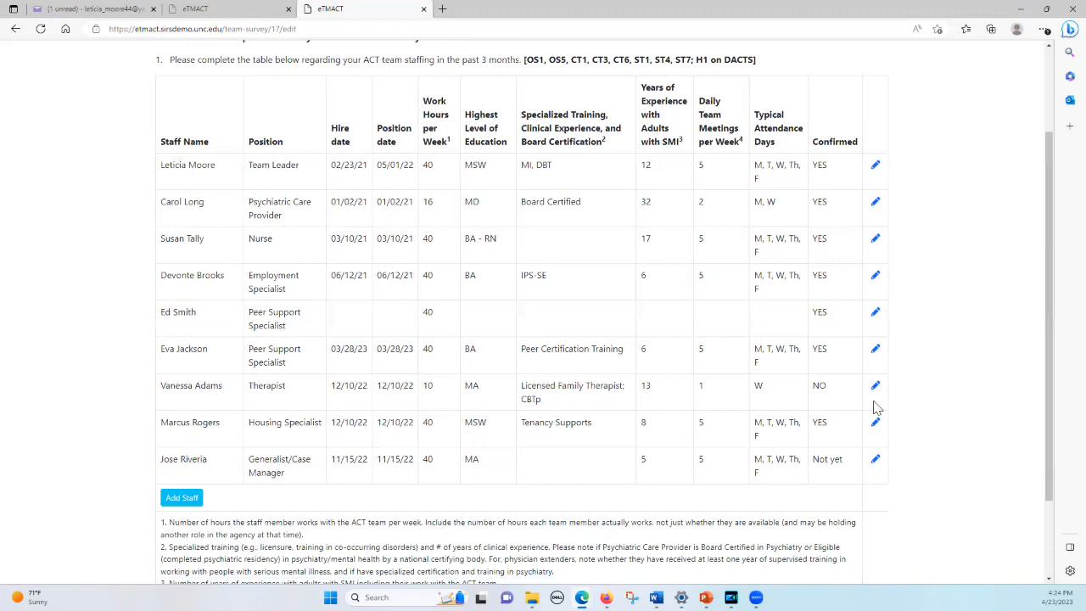
left_click(875, 462)
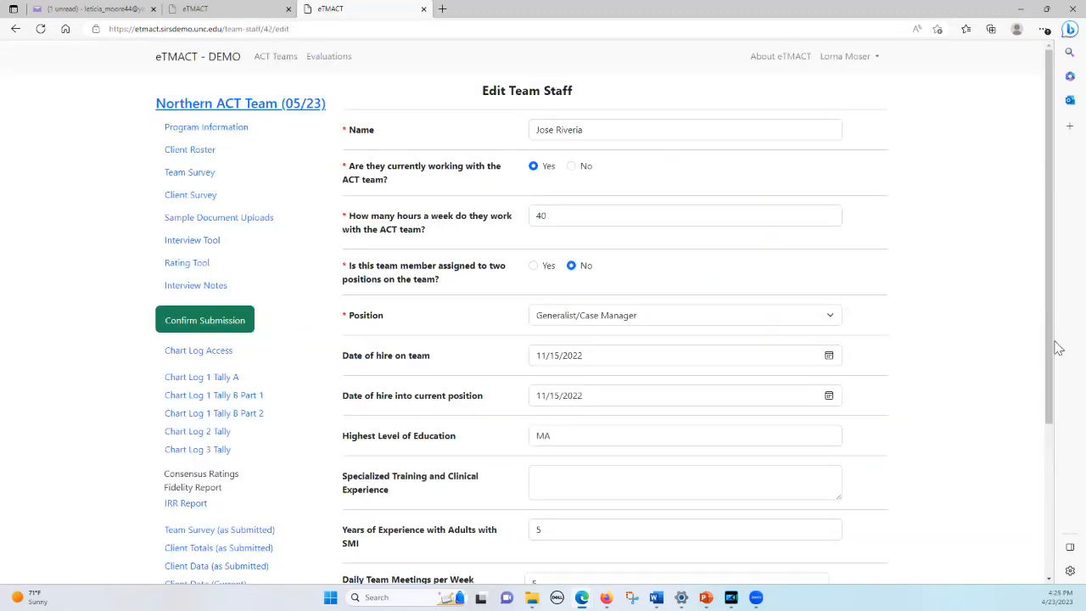
left_click_drag(1050, 327, 1049, 478)
left_click(533, 489)
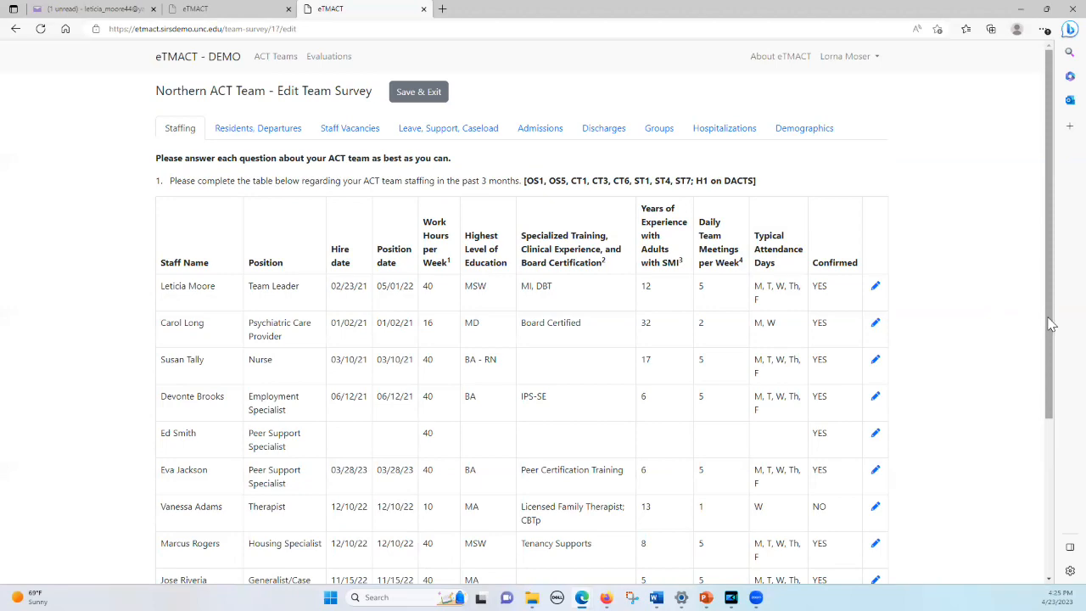
Review the staffing table and the other Team Survey sections through Demographics, and save and exit to the evaluation overview
scroll(1050, 327, "down", 2)
scroll(1049, 373, "down", 2)
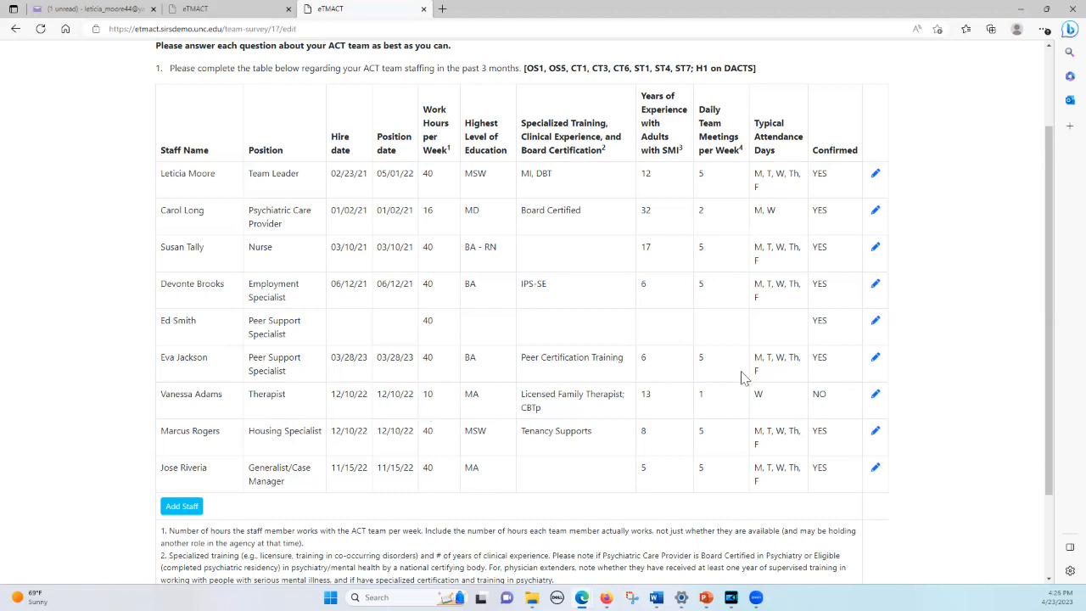
left_click_drag(1058, 321, 1059, 231)
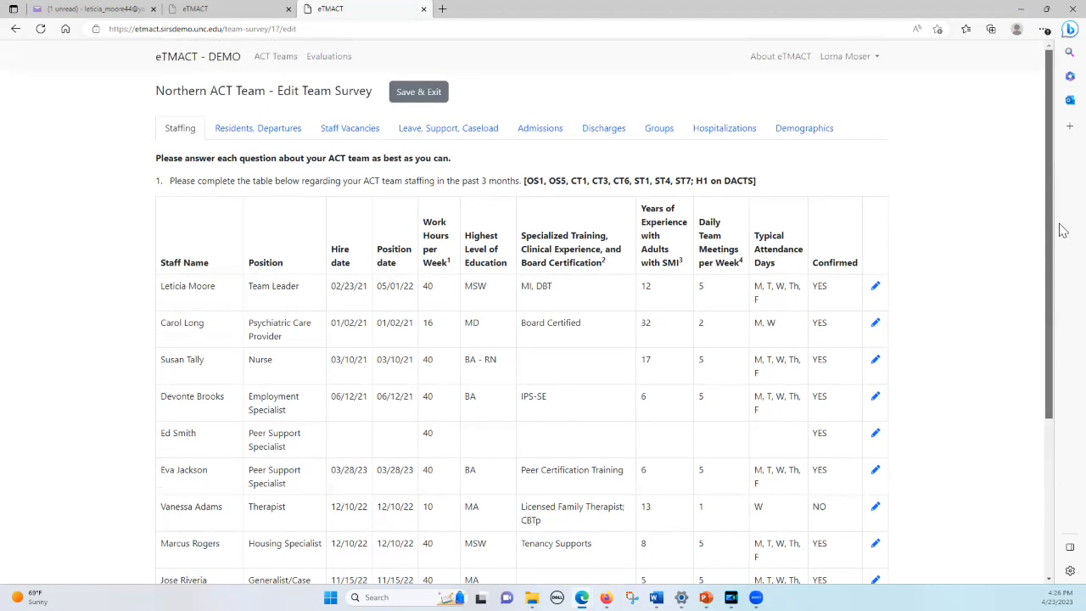
left_click(259, 132)
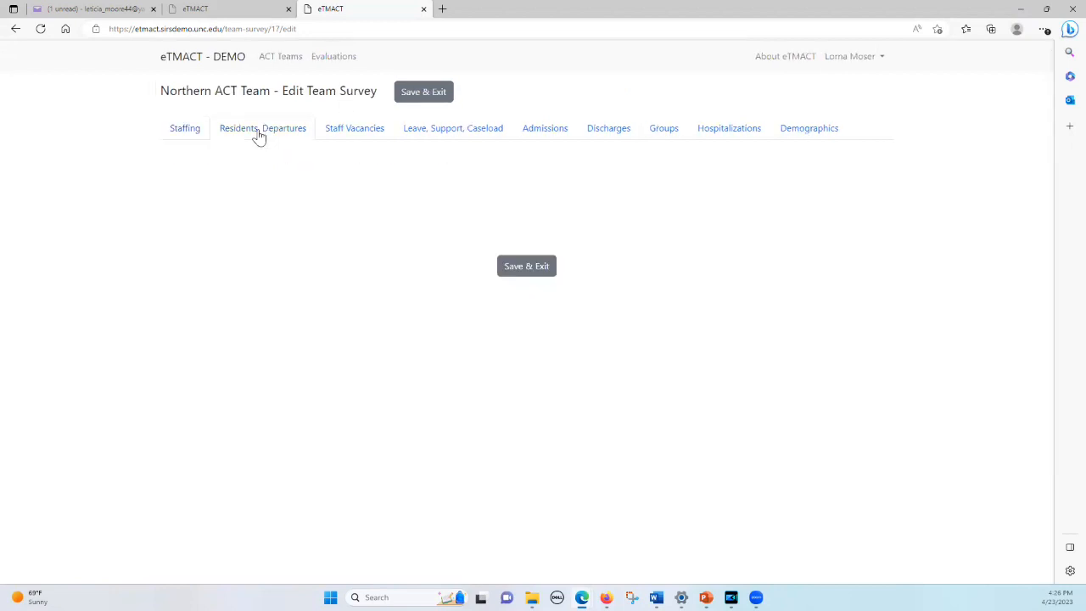
left_click(369, 135)
left_click(477, 133)
left_click(550, 135)
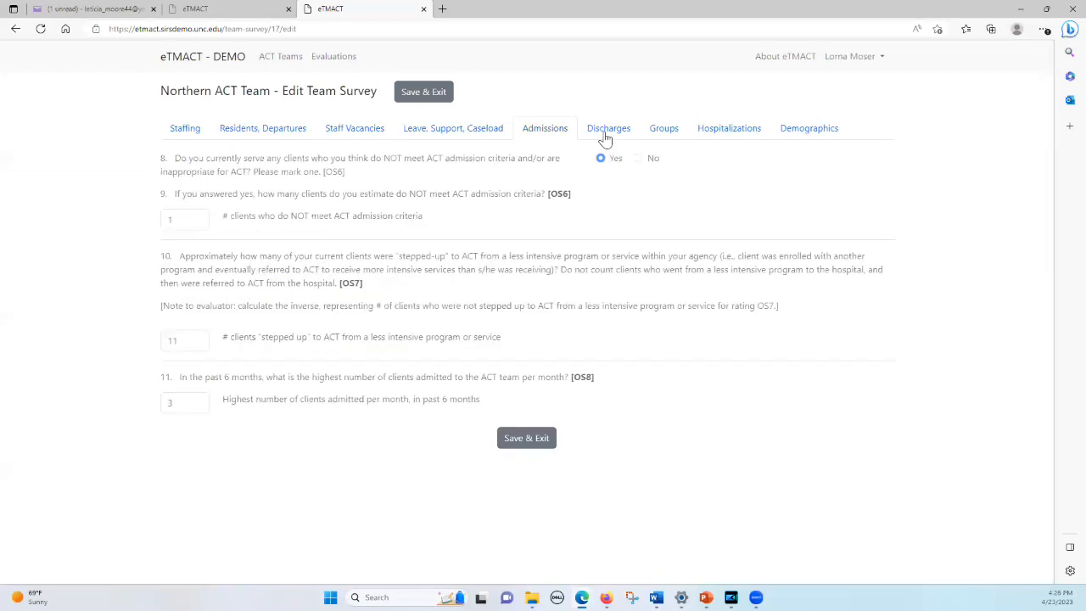
left_click(603, 134)
left_click(658, 137)
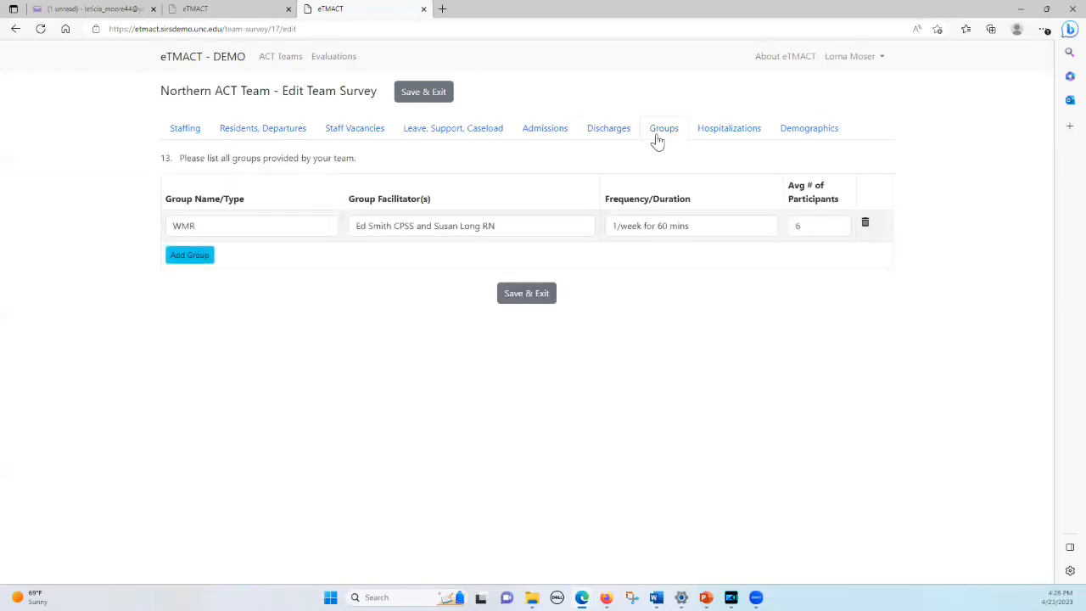
left_click(718, 136)
left_click(786, 136)
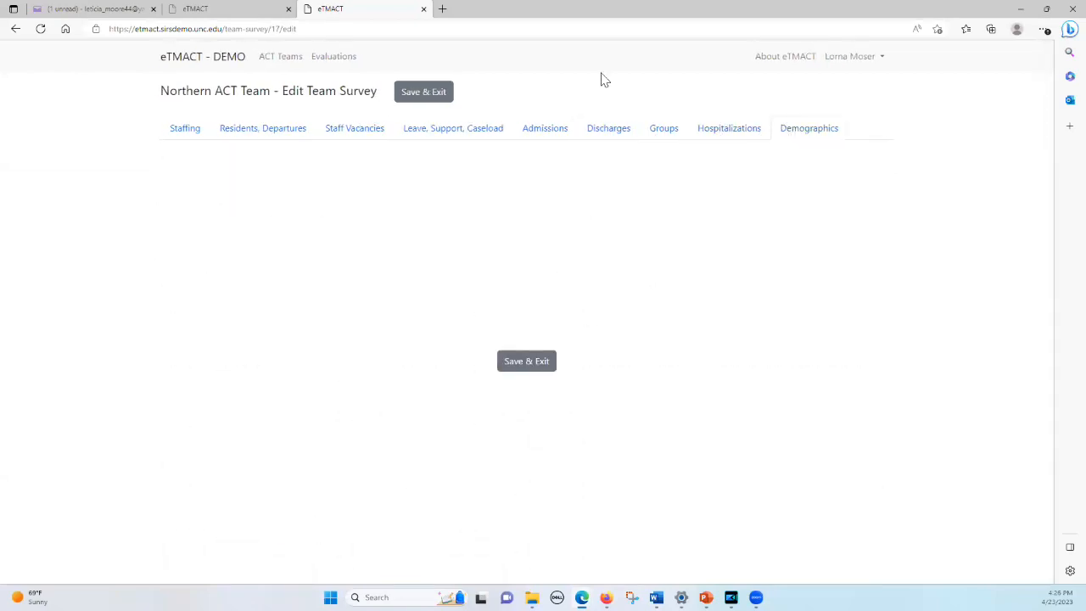
left_click(427, 102)
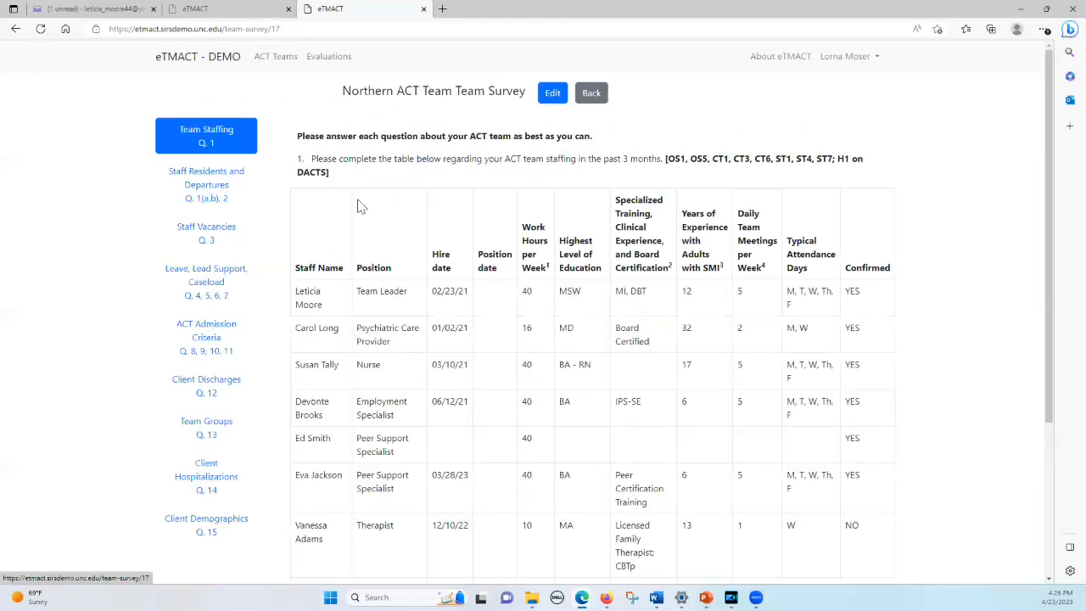
left_click(593, 96)
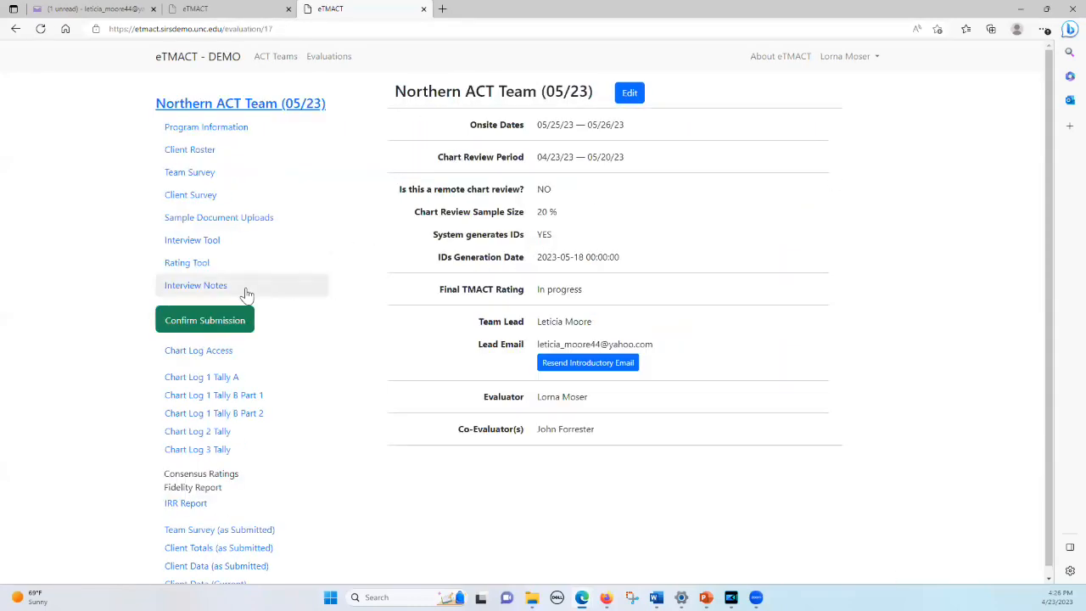
Open the Client Survey, dismiss its instructions and proceed to the question list with all clients selected
left_click(201, 202)
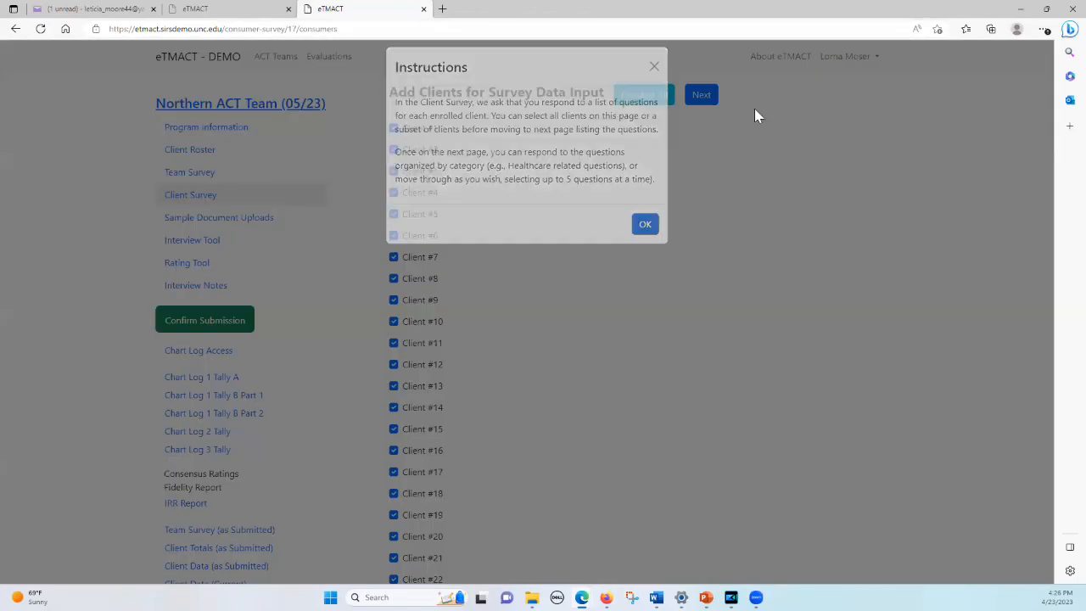
left_click(754, 115)
left_click(708, 94)
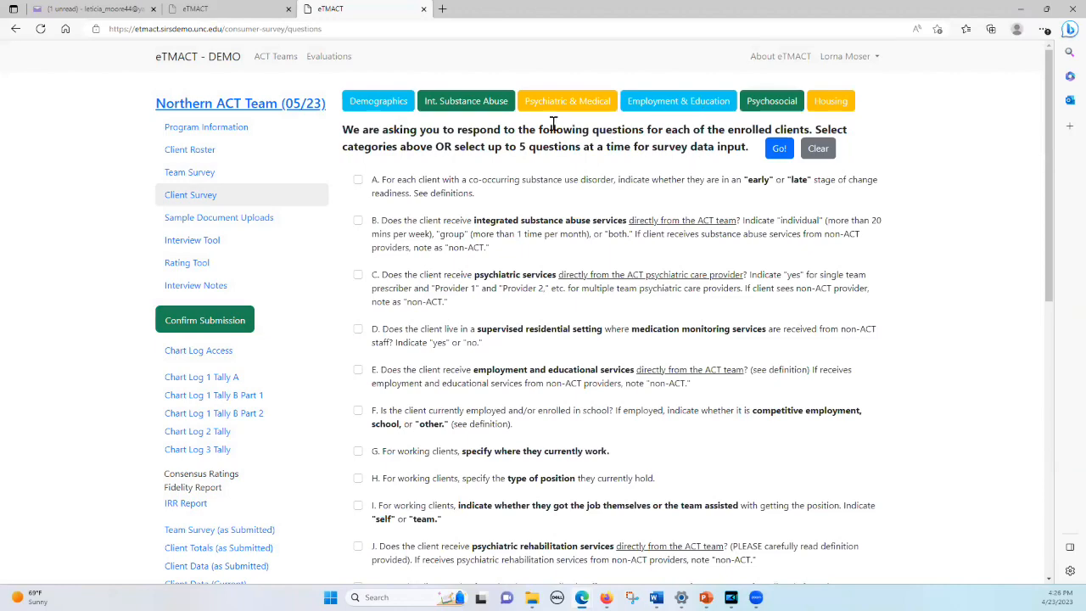
Review the clients' responses to the Demographics and Int. Substance Abuse questions, returning to the question list after each category
left_click(373, 102)
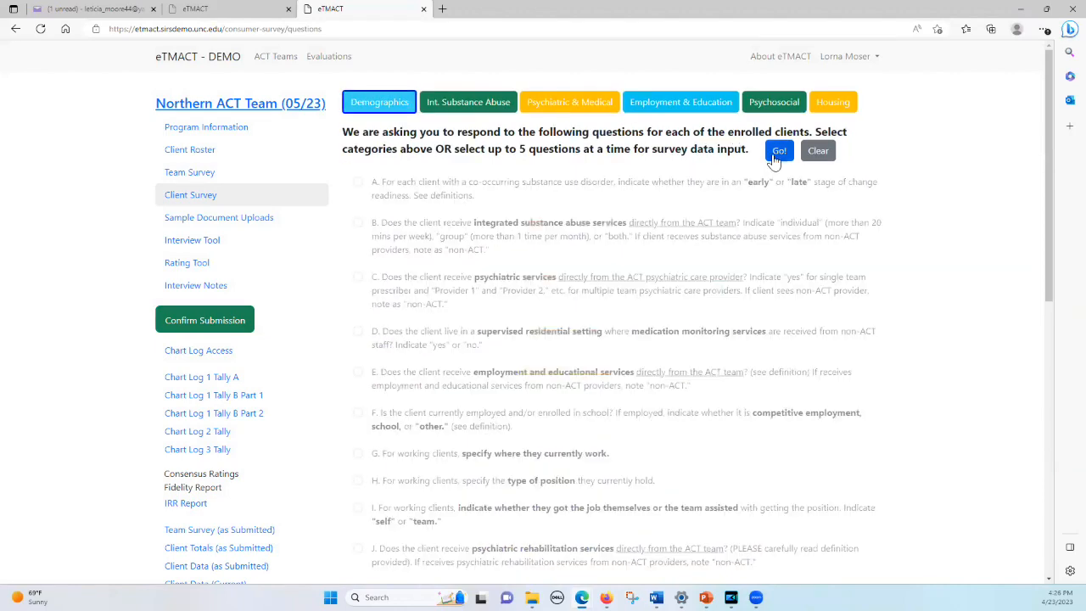
left_click(777, 153)
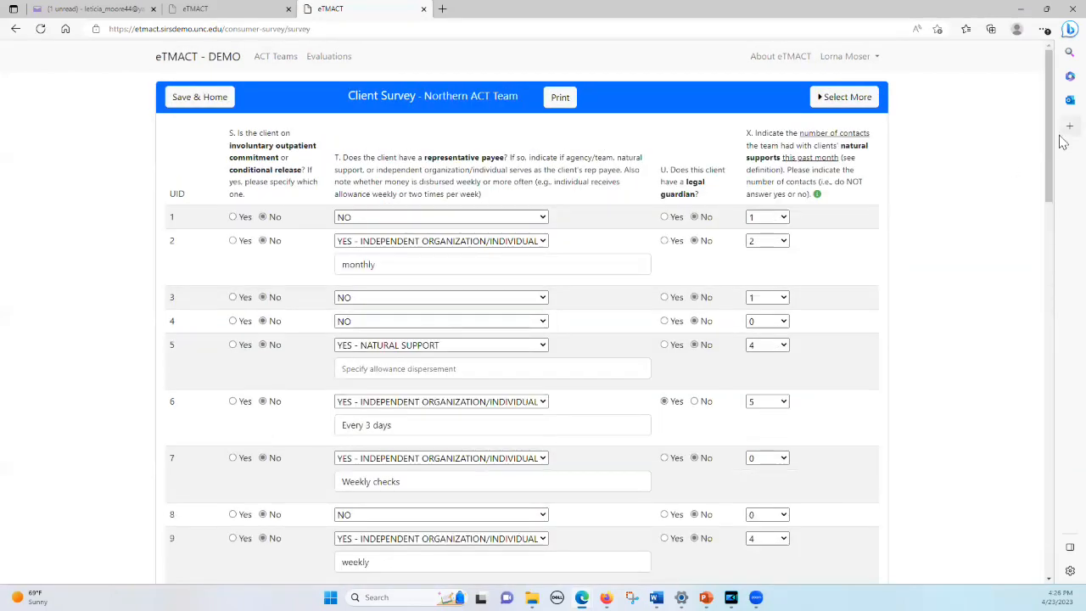
mouse_move(1049, 136)
left_mouse_down()
mouse_move(1047, 235)
mouse_move(1018, 344)
mouse_move(1006, 501)
mouse_move(1017, 555)
mouse_move(1047, 315)
mouse_move(1040, 119)
left_mouse_up()
left_click(833, 98)
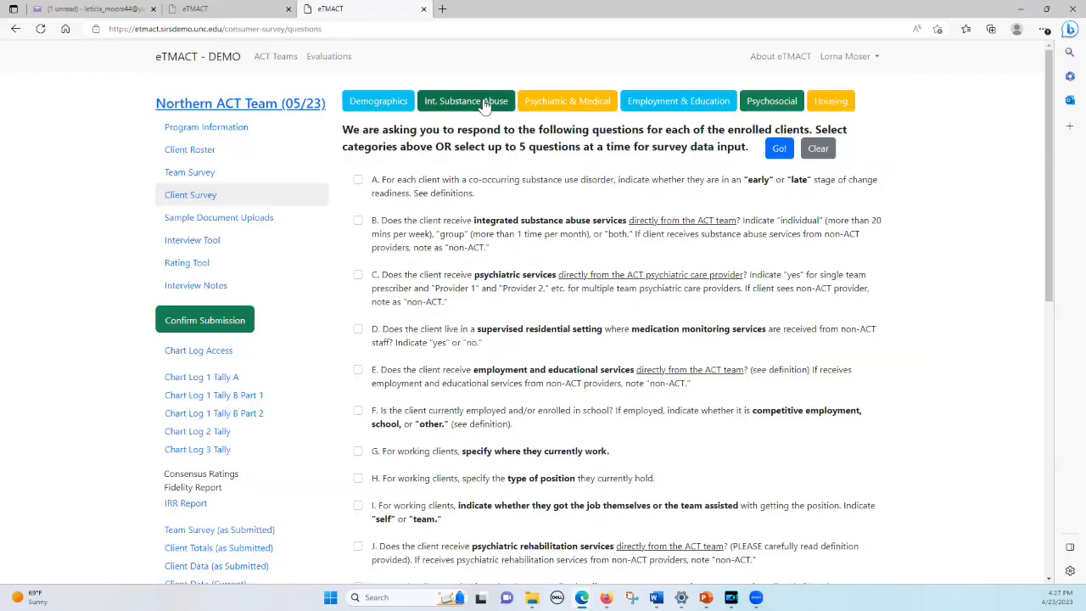
left_click(484, 106)
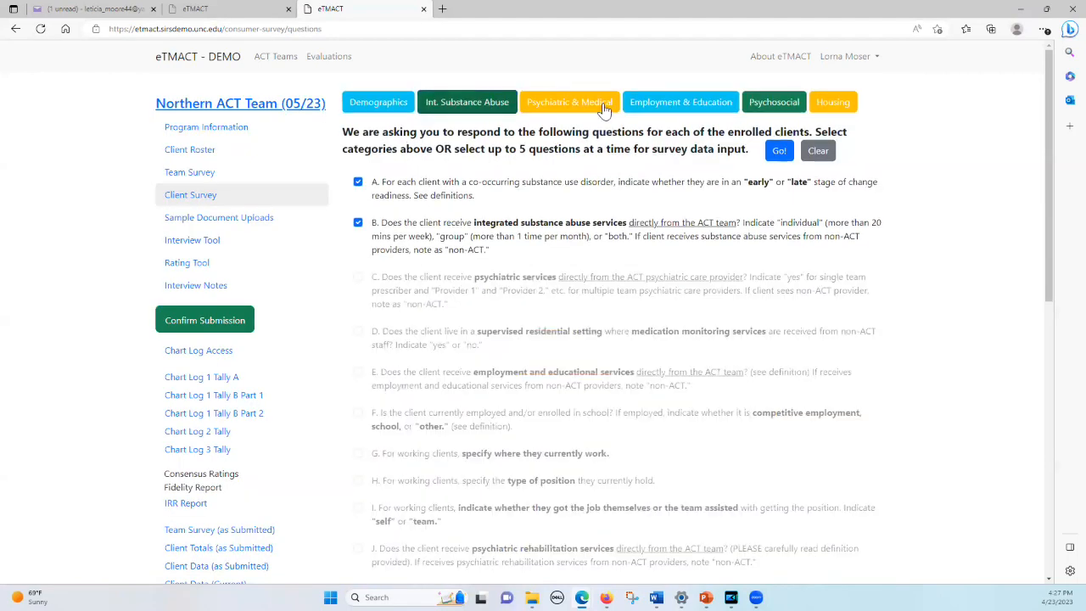
left_click(779, 151)
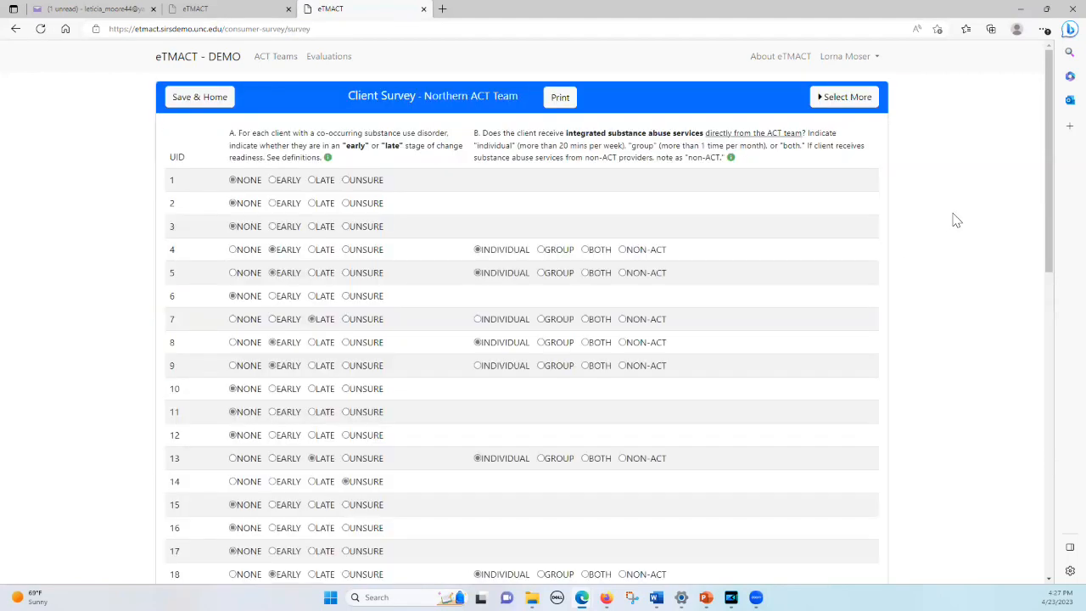
mouse_move(1050, 222)
left_mouse_down()
mouse_move(1061, 471)
mouse_move(1050, 217)
left_mouse_up()
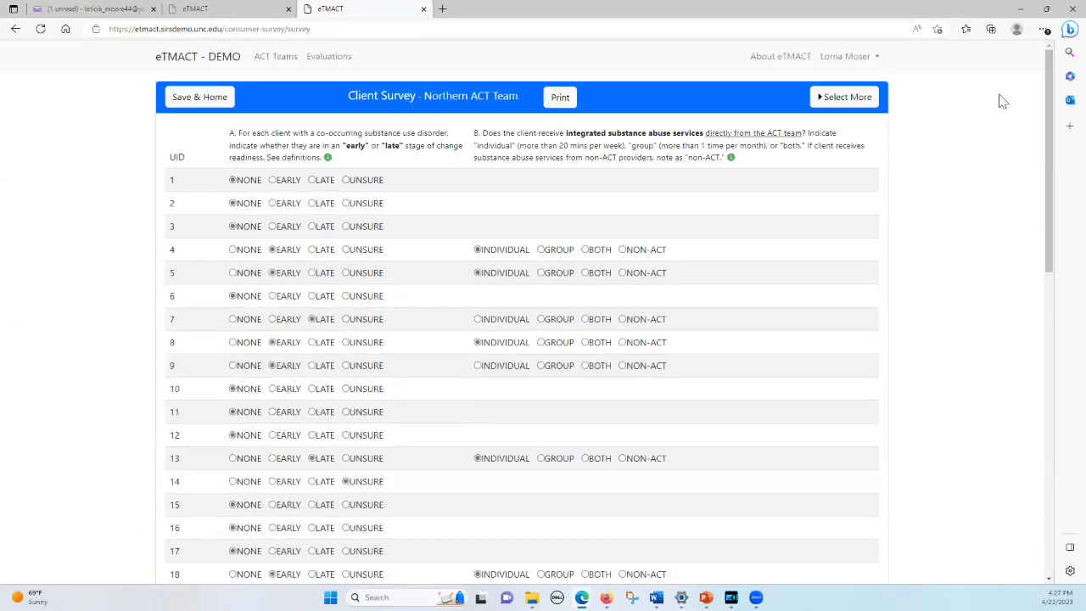
left_click(833, 97)
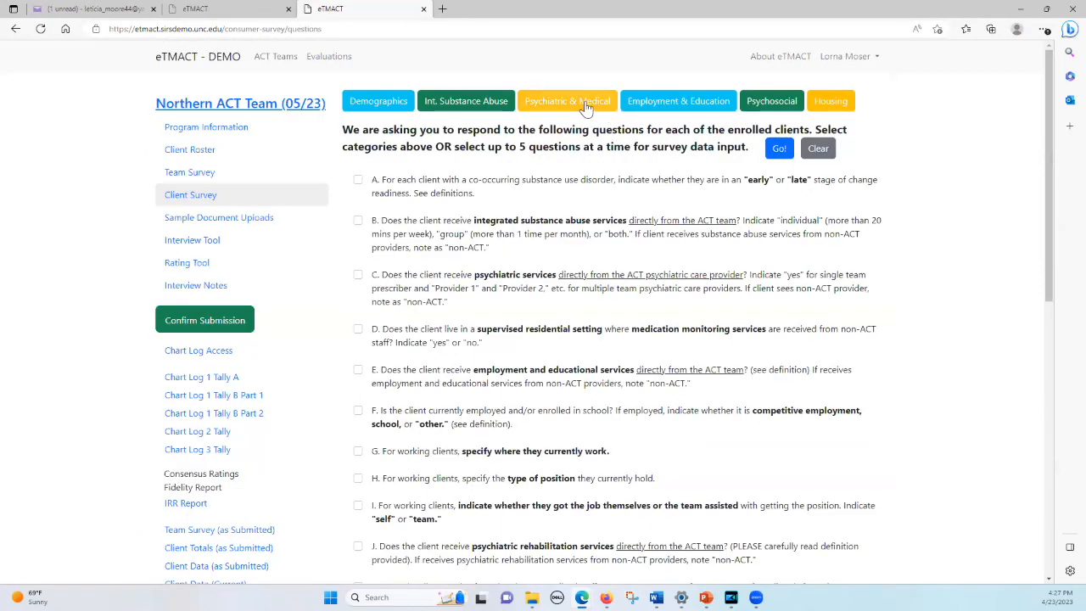
Review the clients' responses to the Psychiatric & Medical and Employment & Education questions, returning to the question list after each category
left_click(585, 103)
left_click(779, 153)
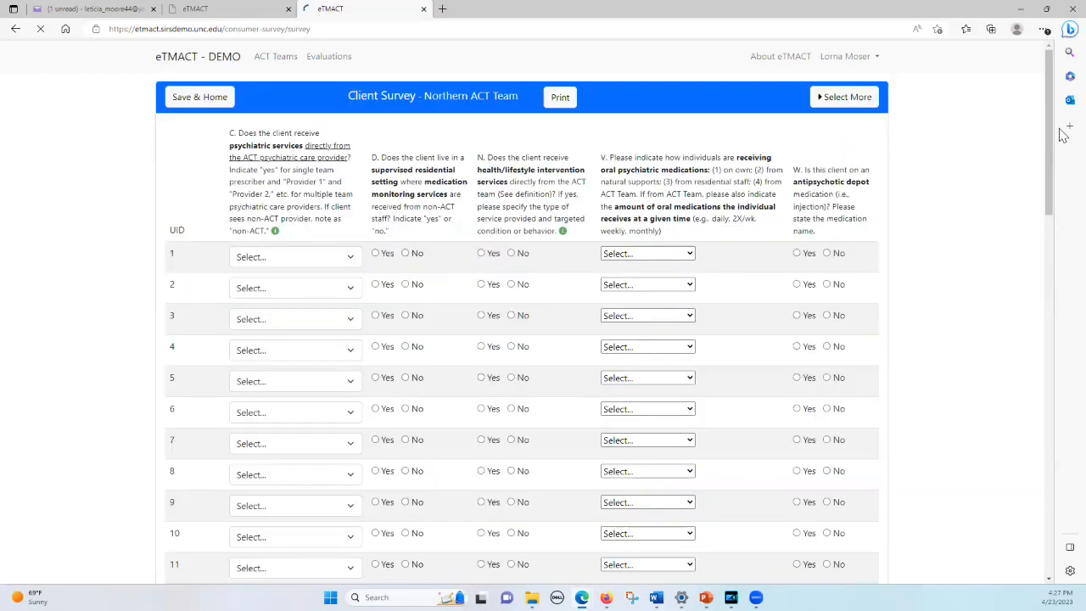
left_click_drag(1051, 195, 1036, 99)
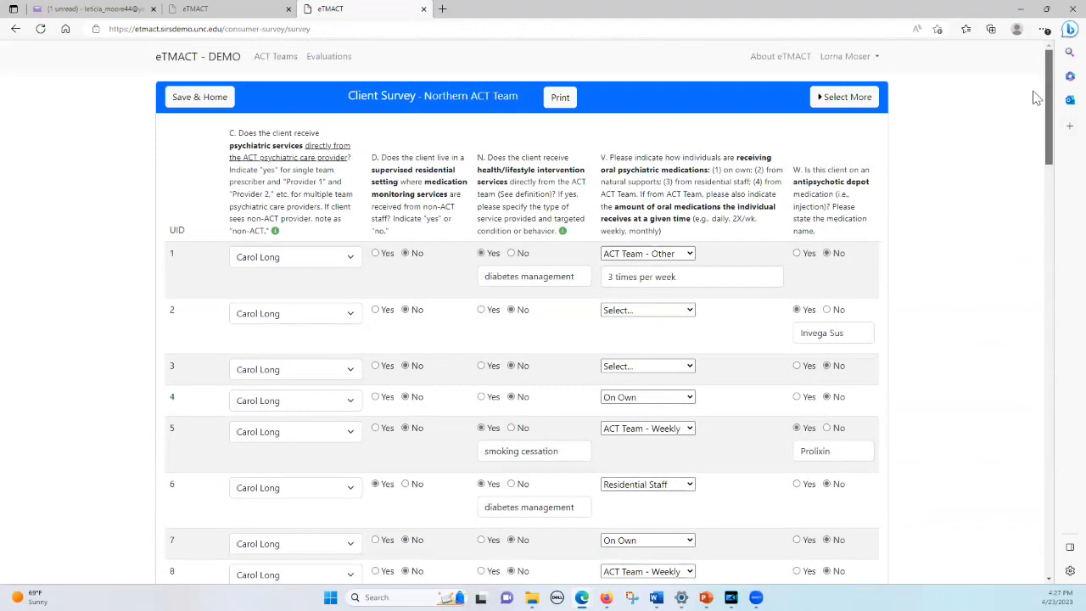
left_click(846, 96)
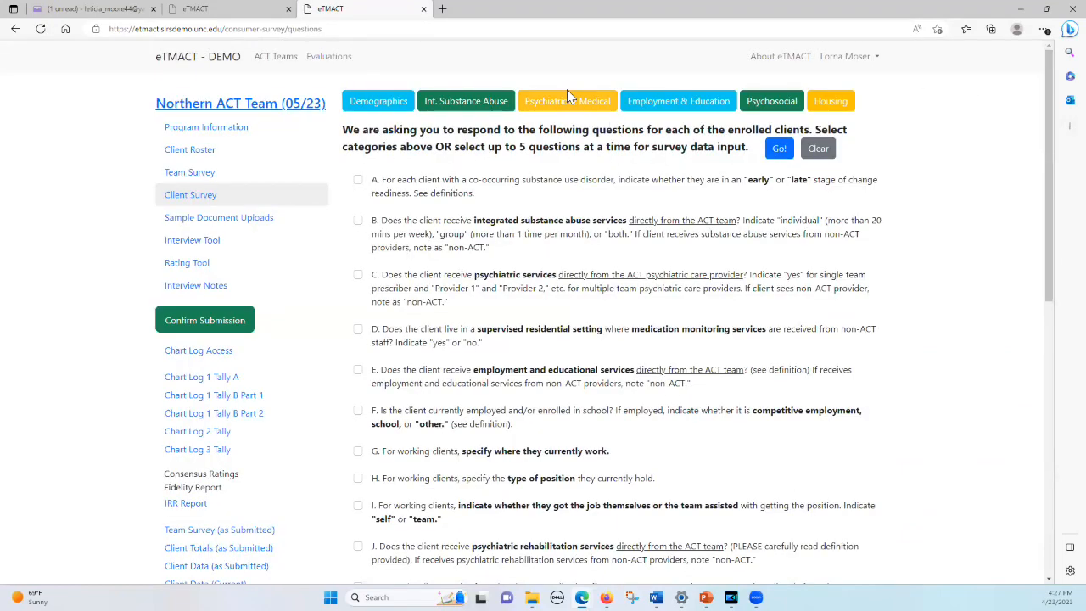
left_click(668, 106)
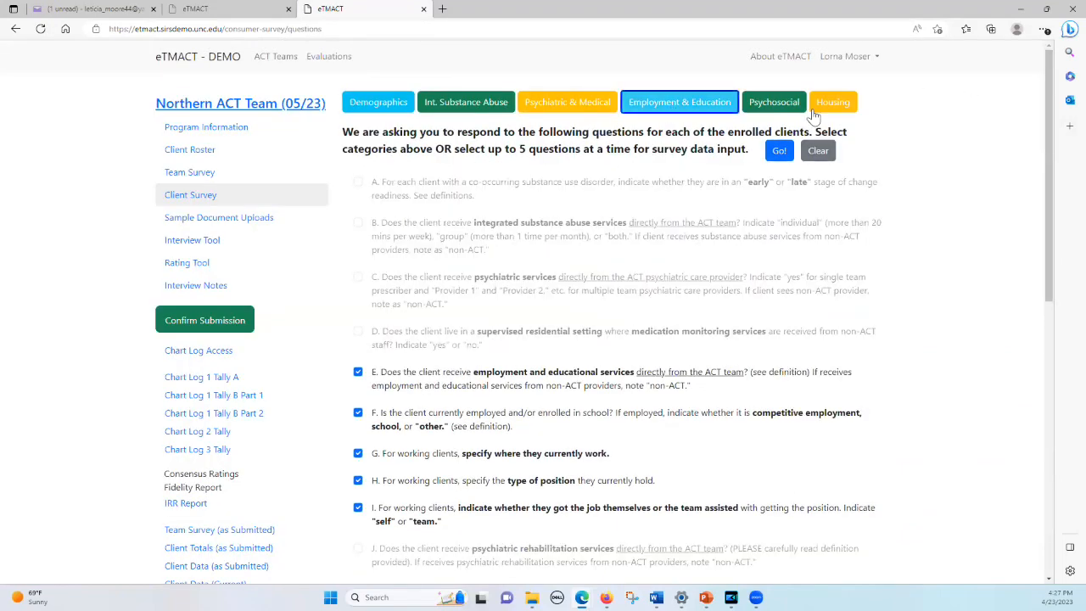
left_click(777, 154)
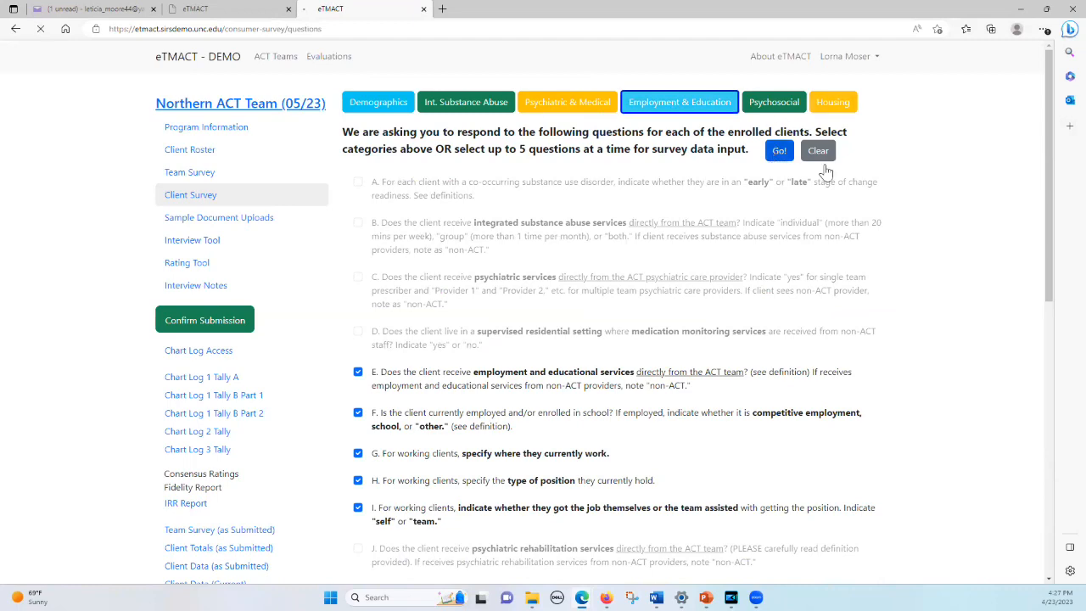
mouse_move(1053, 121)
left_mouse_down()
mouse_move(1028, 484)
mouse_move(1045, 129)
left_mouse_up()
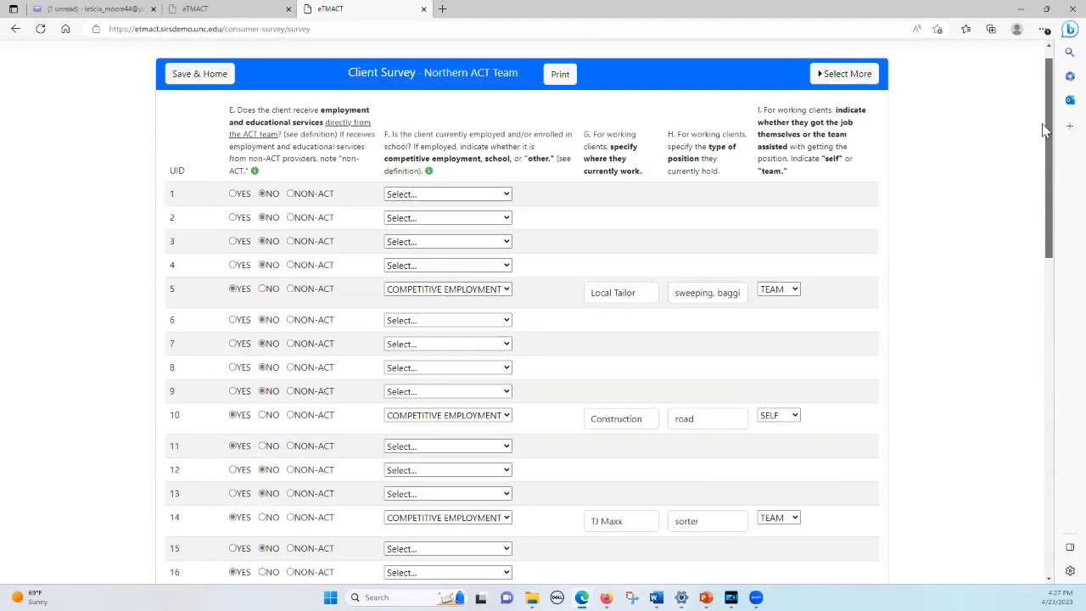
left_click(848, 74)
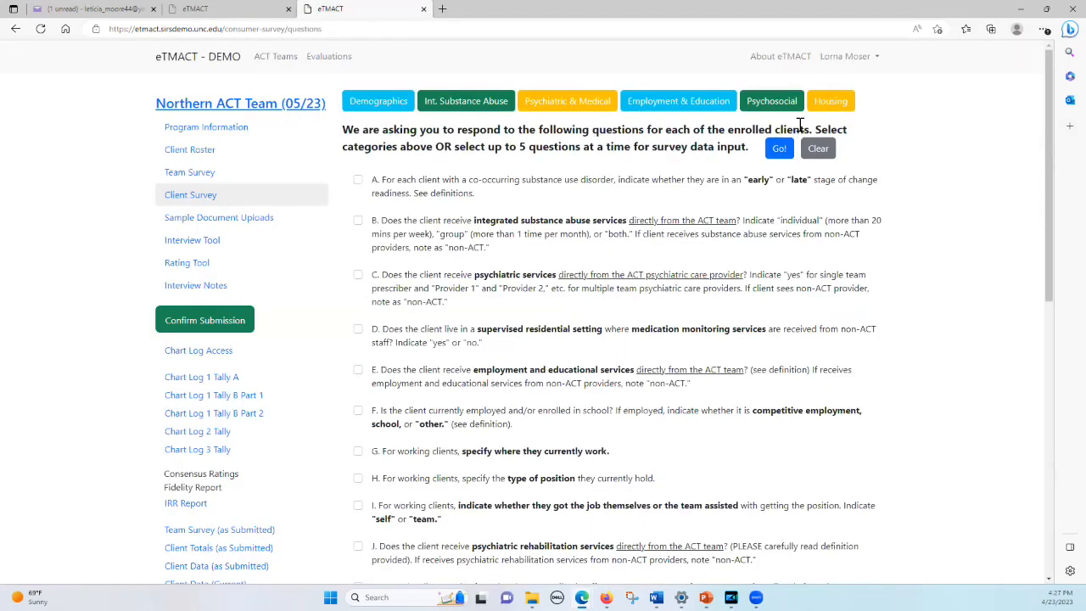
Review the clients' responses to the Psychosocial and Housing questions through the last client, and return to the question list
left_click(772, 101)
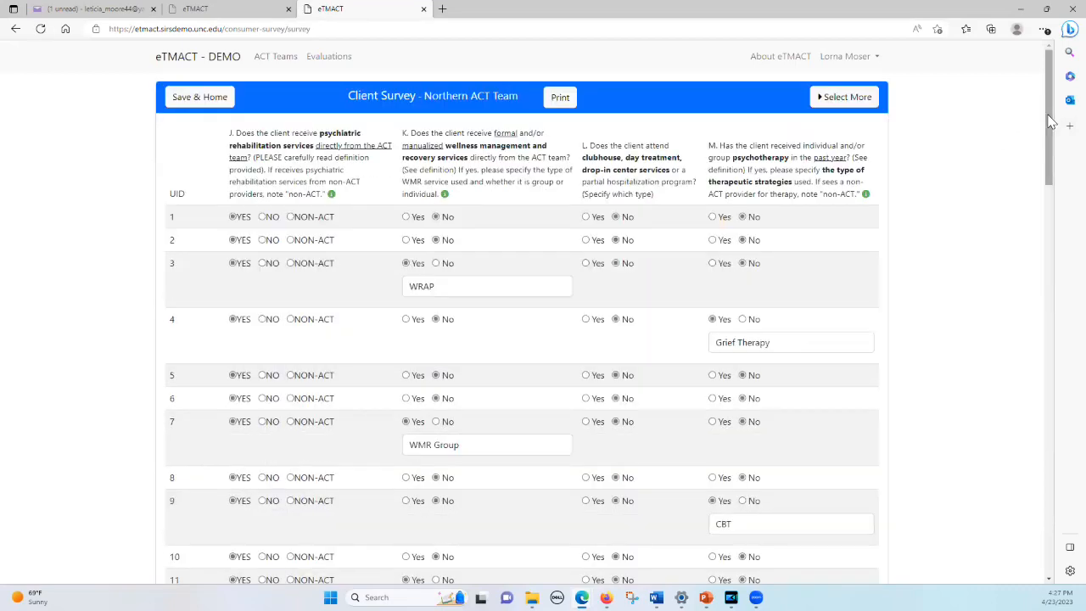
left_click_drag(1050, 121, 1031, 493)
scroll(1031, 492, "up", 15)
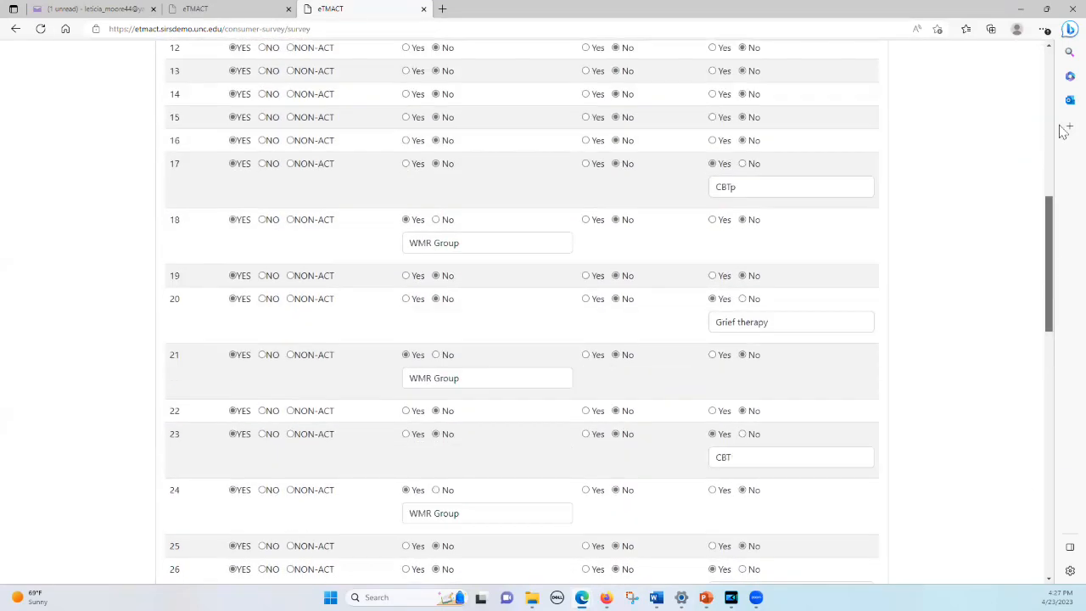
left_click(858, 102)
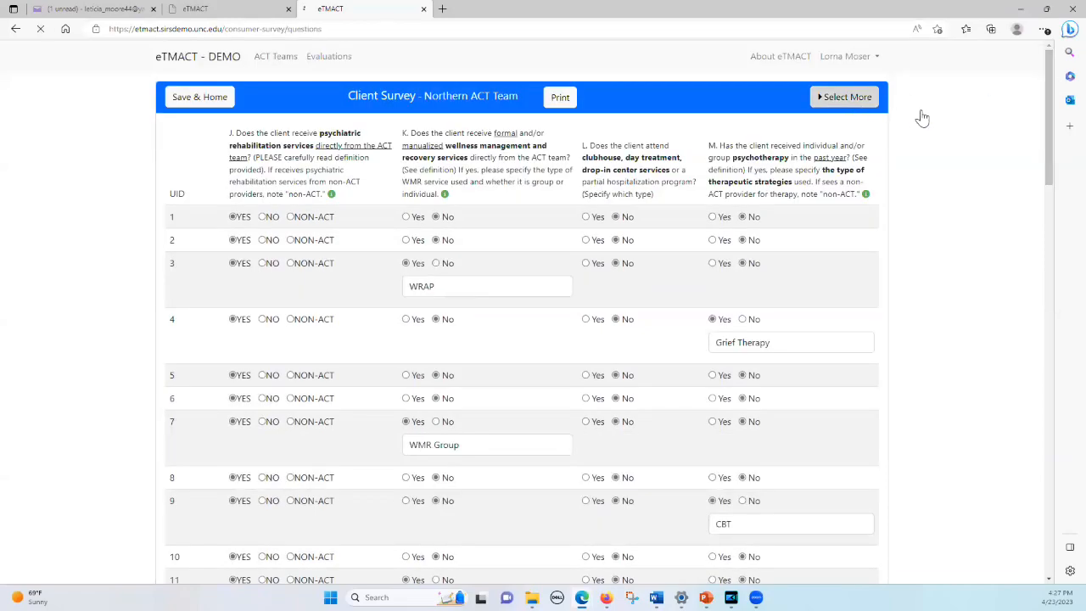
left_click(777, 151)
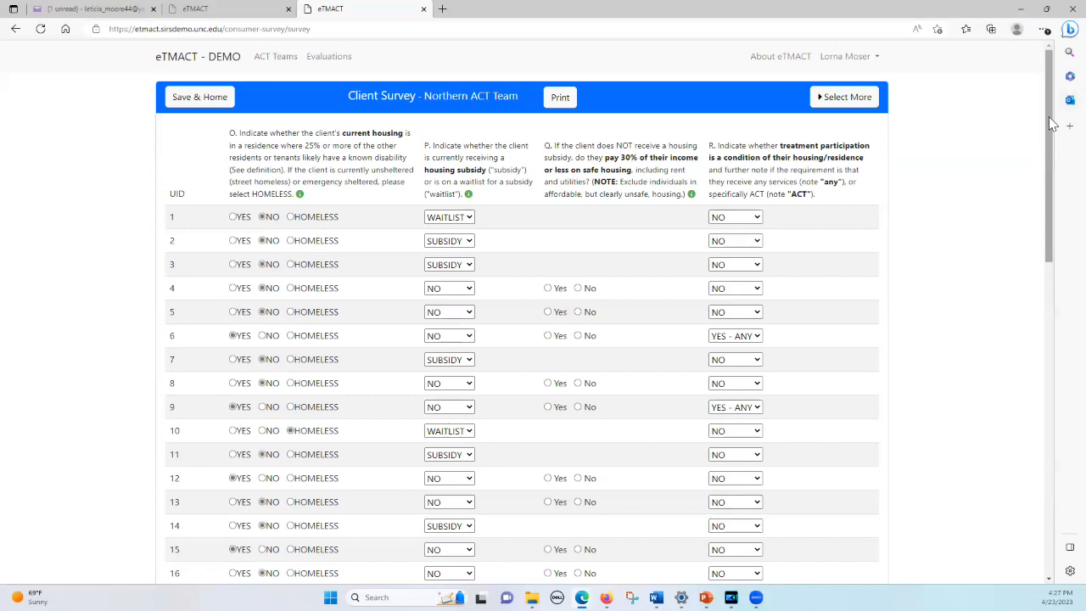
left_click_drag(1051, 123, 1044, 440)
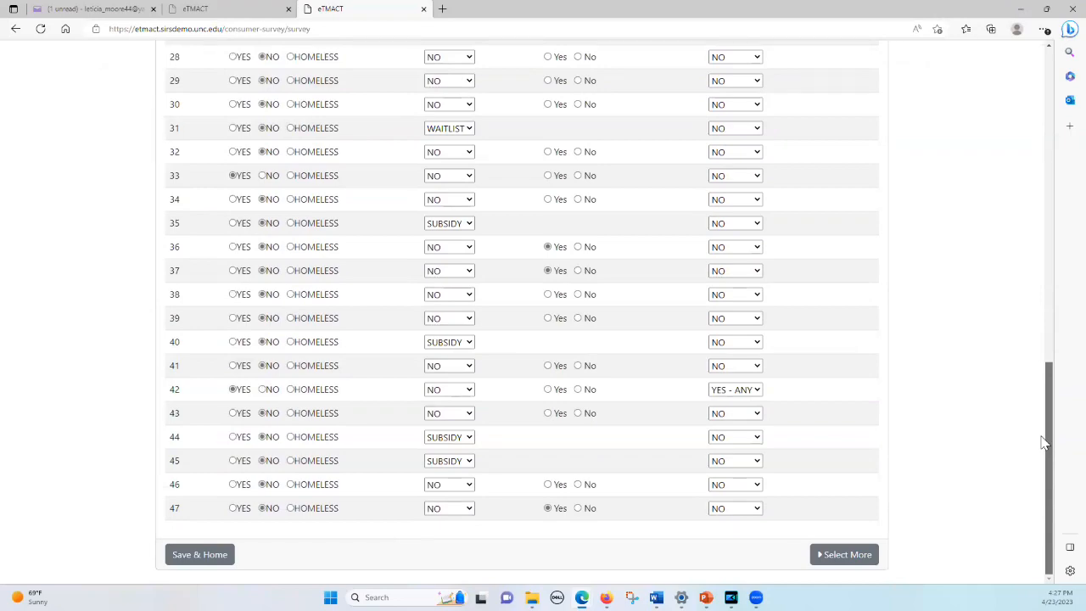
left_click_drag(1044, 442, 1057, 98)
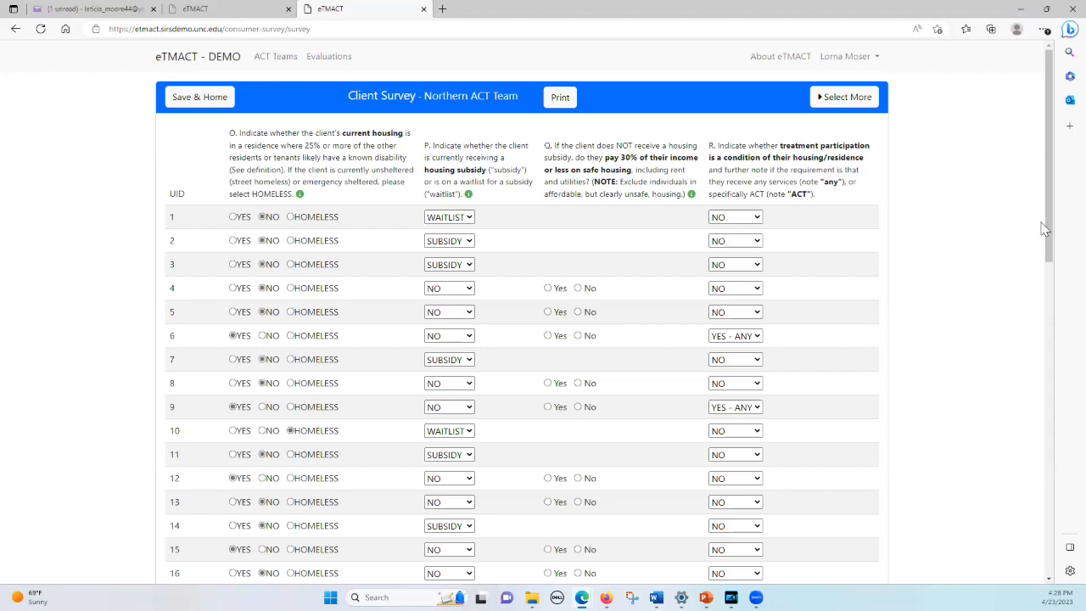
left_click_drag(1051, 237, 1032, 504)
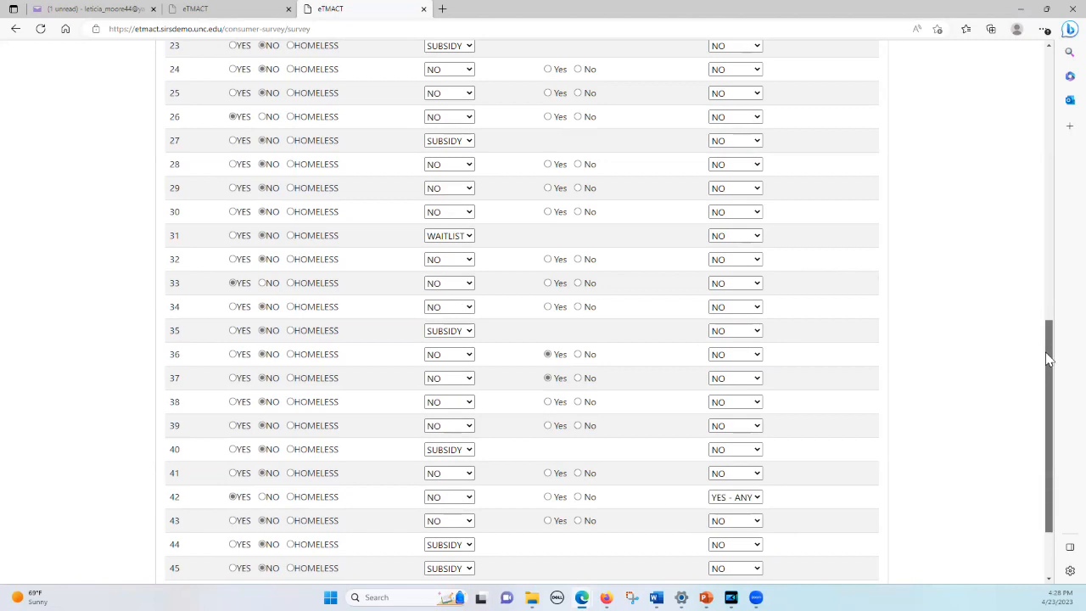
left_click_drag(1049, 359, 1046, 76)
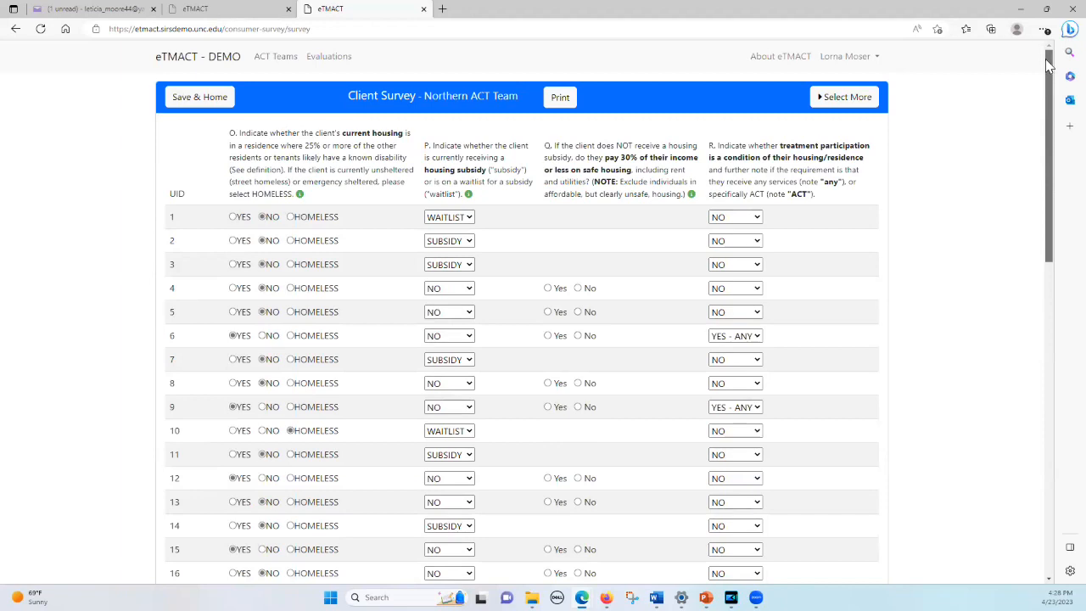
left_click(821, 99)
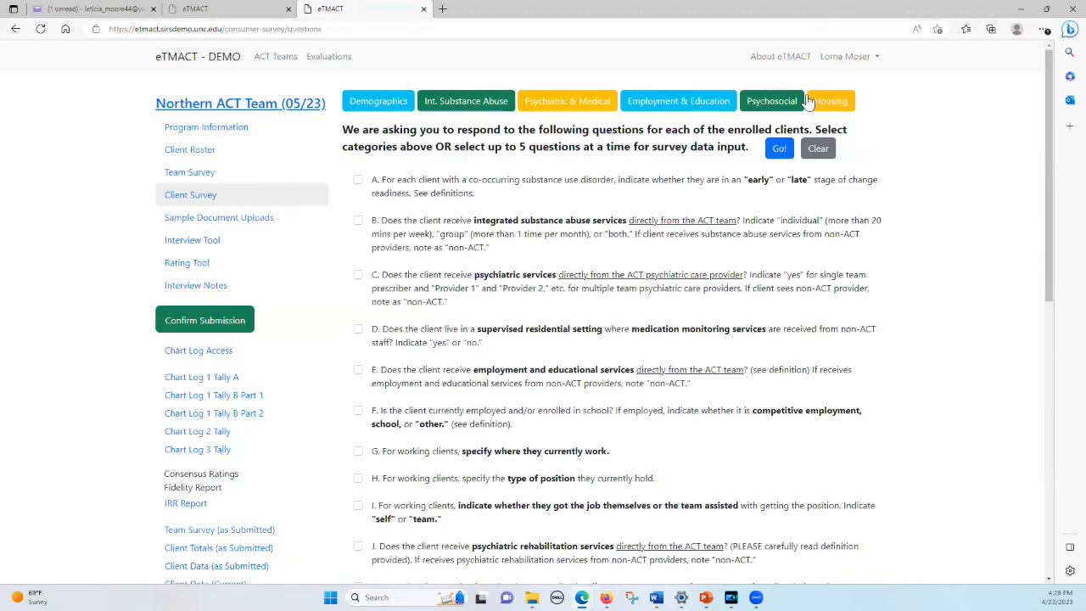
Check the team's uploaded sample documents and confirm the team's submission
left_click(253, 220)
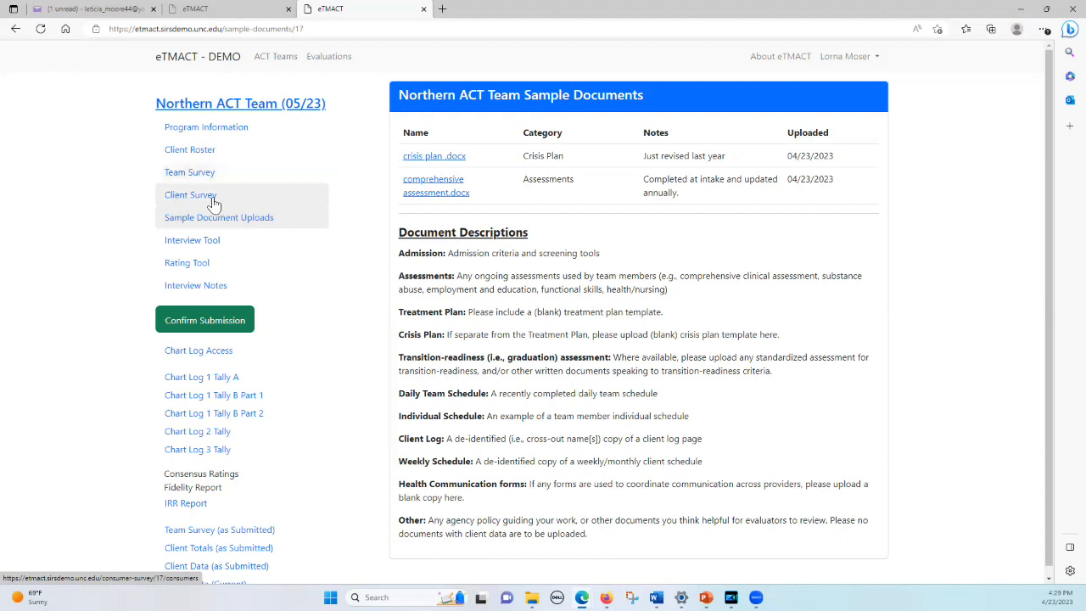
left_click(197, 320)
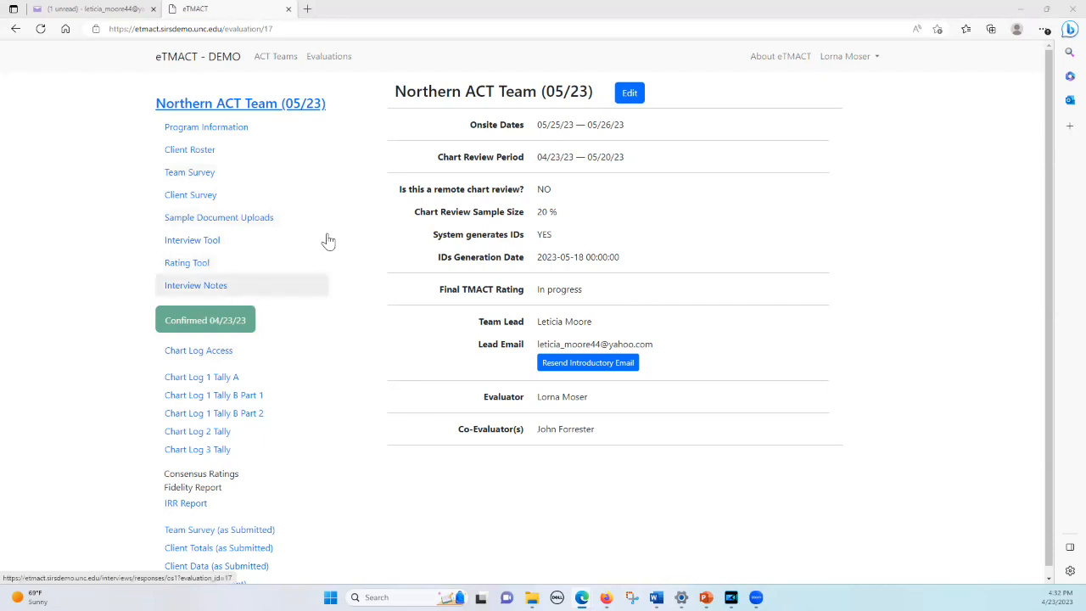
Check the team's Program Information, and mark the evaluation as a remote chart review (Yes) in its details
left_click(196, 136)
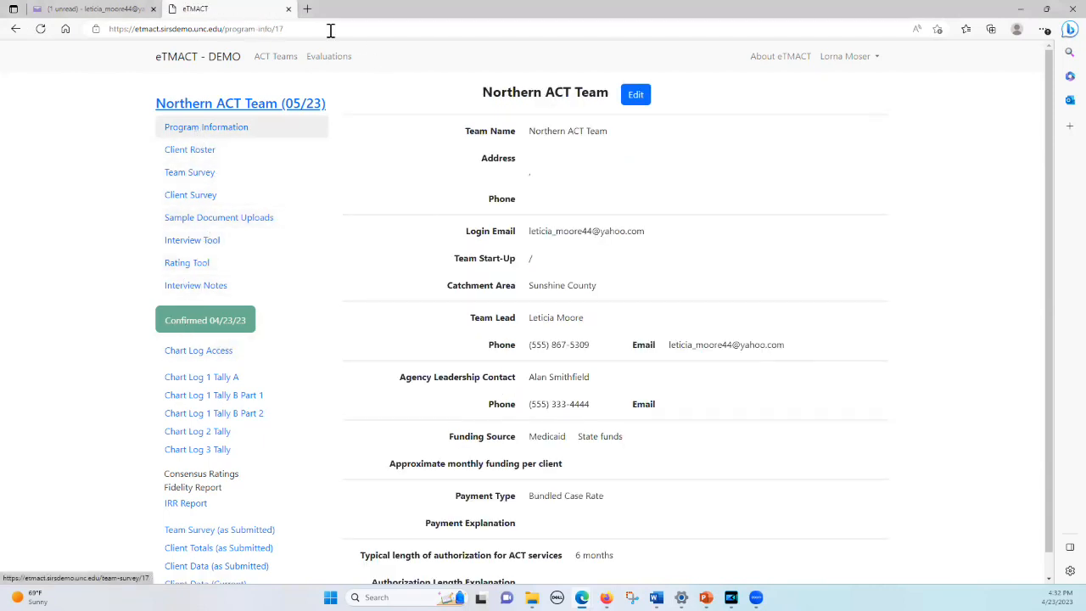
left_click(255, 110)
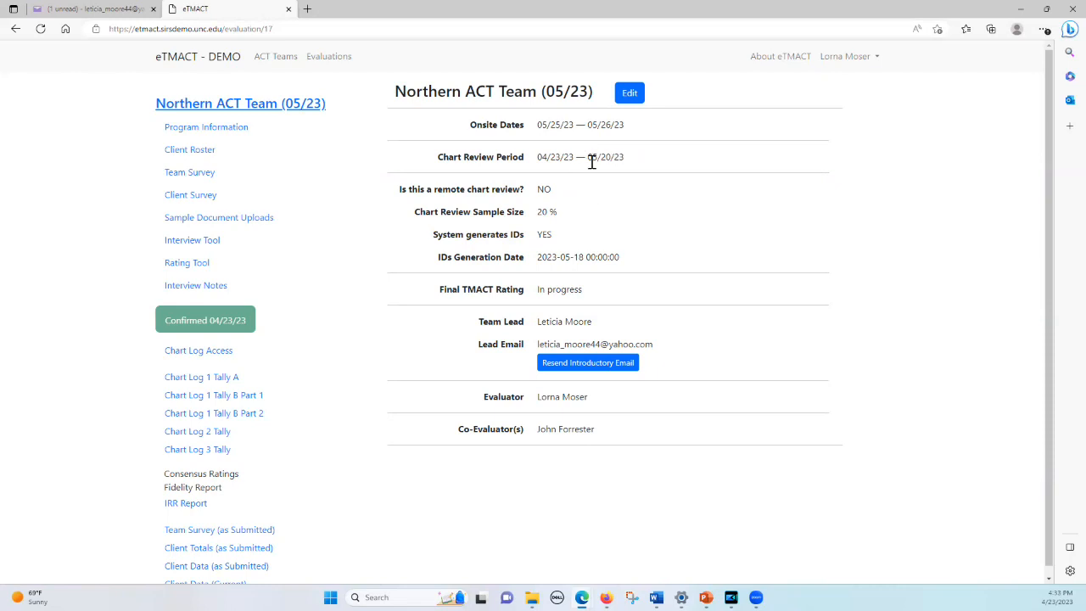
left_click(628, 95)
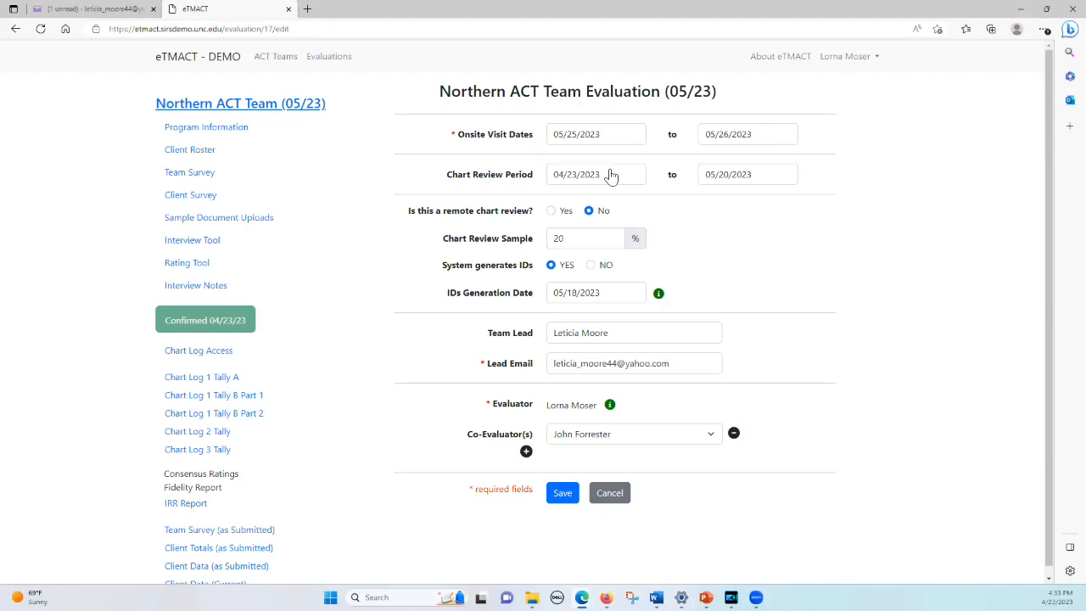
left_click(551, 212)
Set the start date of the Chart Review Period to 03/26/2023
left_click(601, 178)
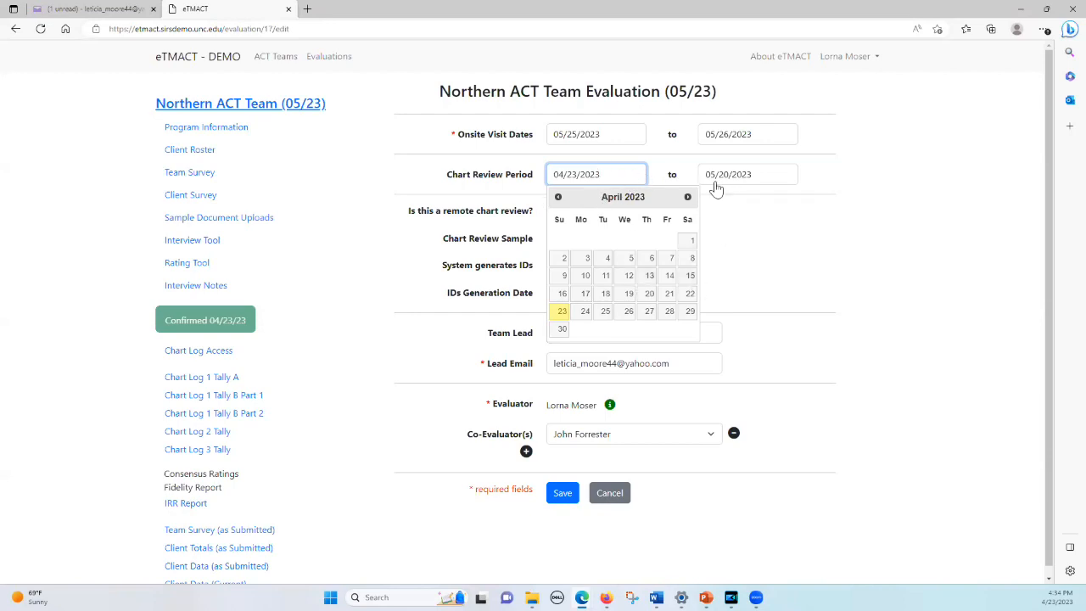
left_click(558, 197)
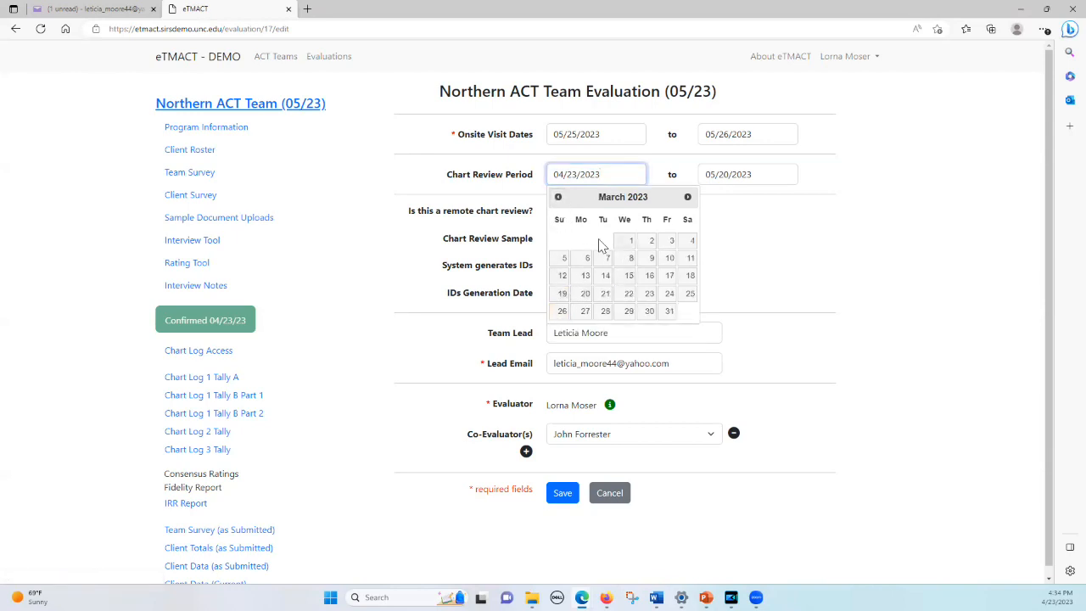
left_click(562, 312)
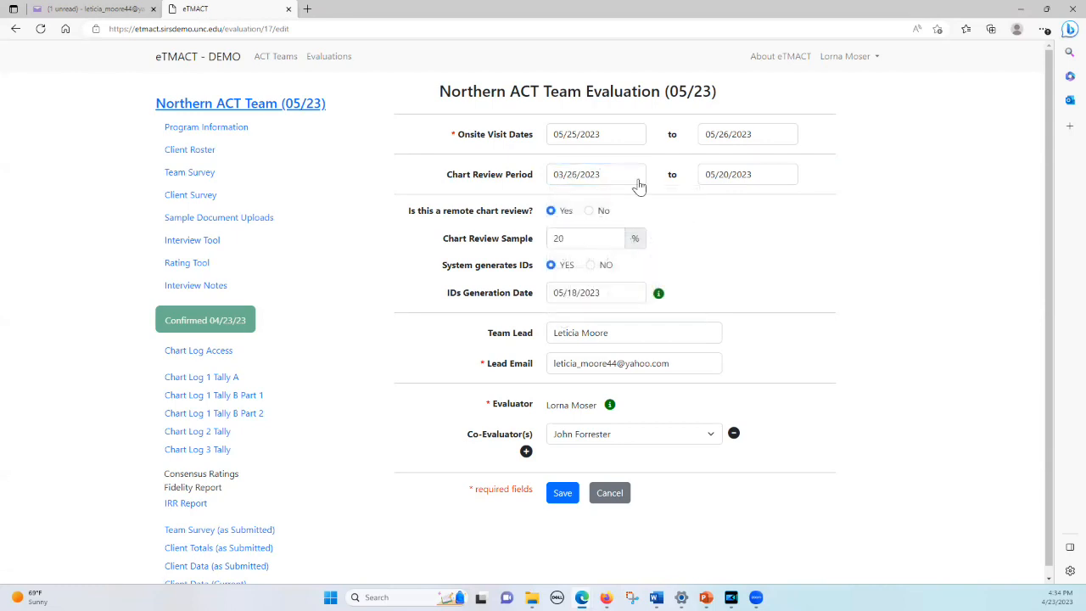
Clear the end date of the Chart Review Period
left_click(758, 182)
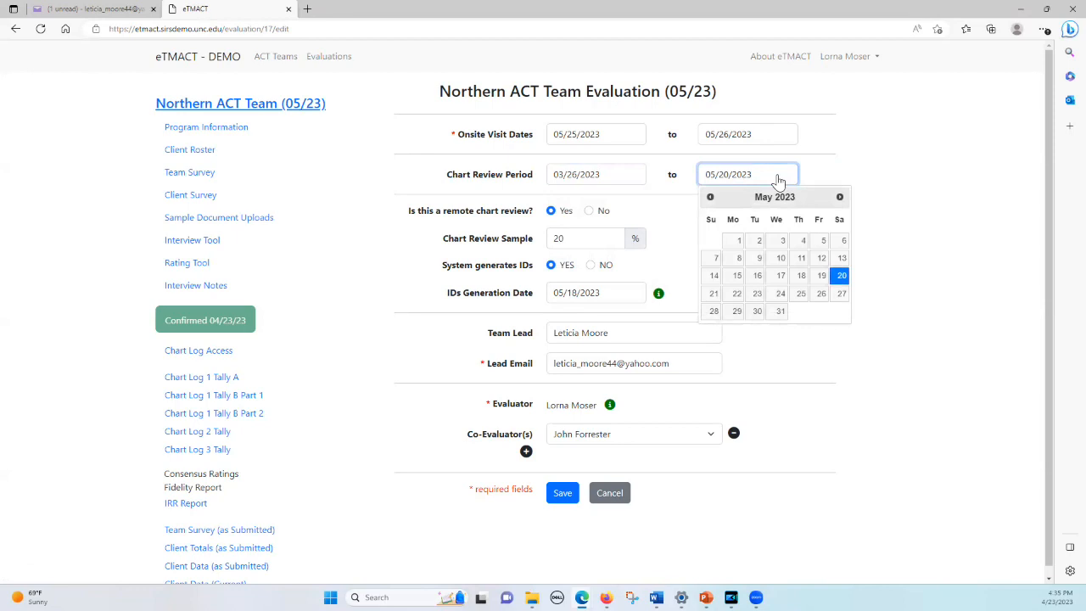
key("BackSpace")
key("BackSpace")
key("BackSpace")
key("BackSpace")
key("BackSpace")
key("BackSpace")
key("BackSpace")
key("BackSpace")
key("BackSpace")
key("BackSpace")
left_click(907, 193)
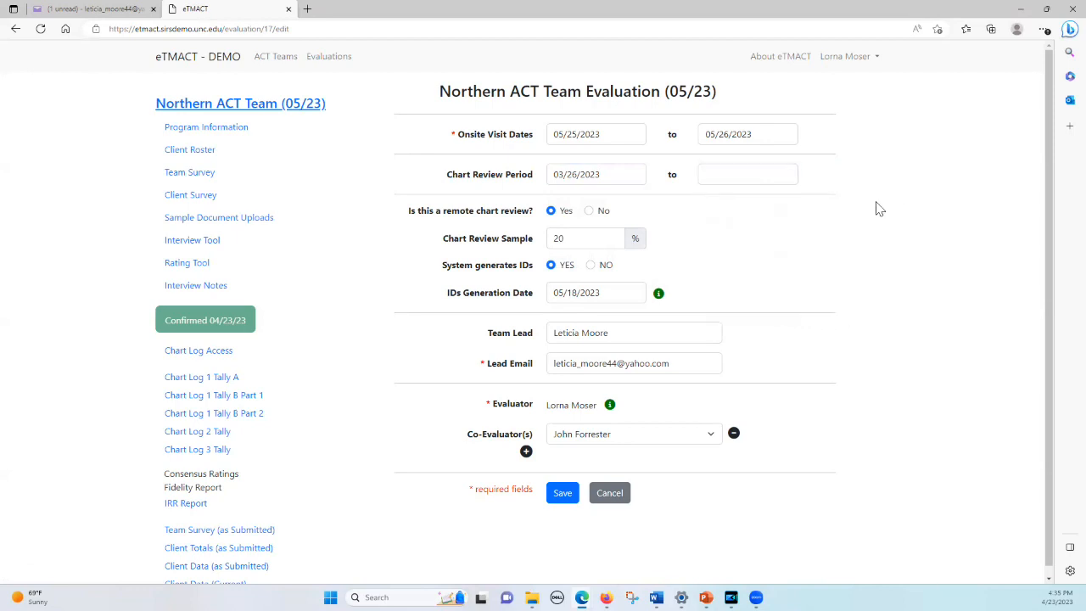
Set the start date of the Chart Review Period to 04/22/2023
left_click(618, 183)
left_click(562, 311)
left_click(603, 180)
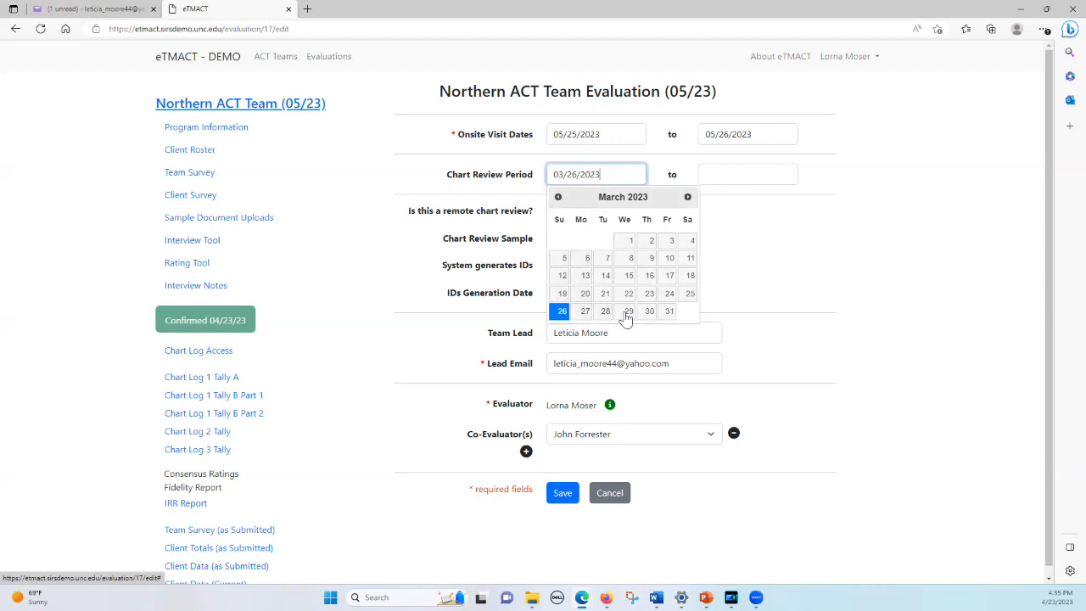
left_click(689, 199)
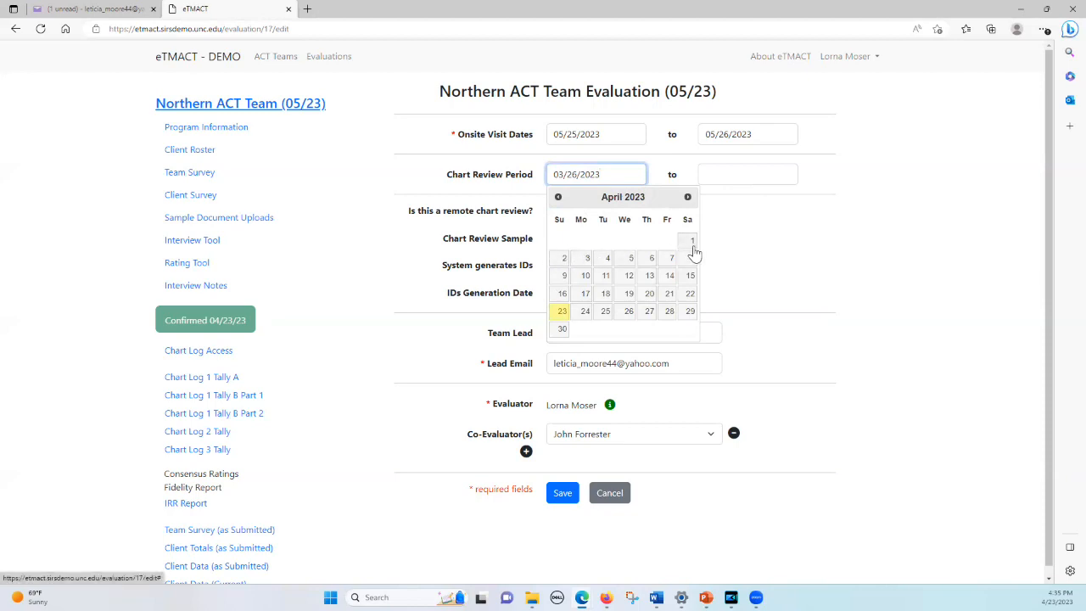
left_click(689, 293)
Restore the start date of the Chart Review Period to 03/26/2023
left_click(621, 181)
left_click(557, 197)
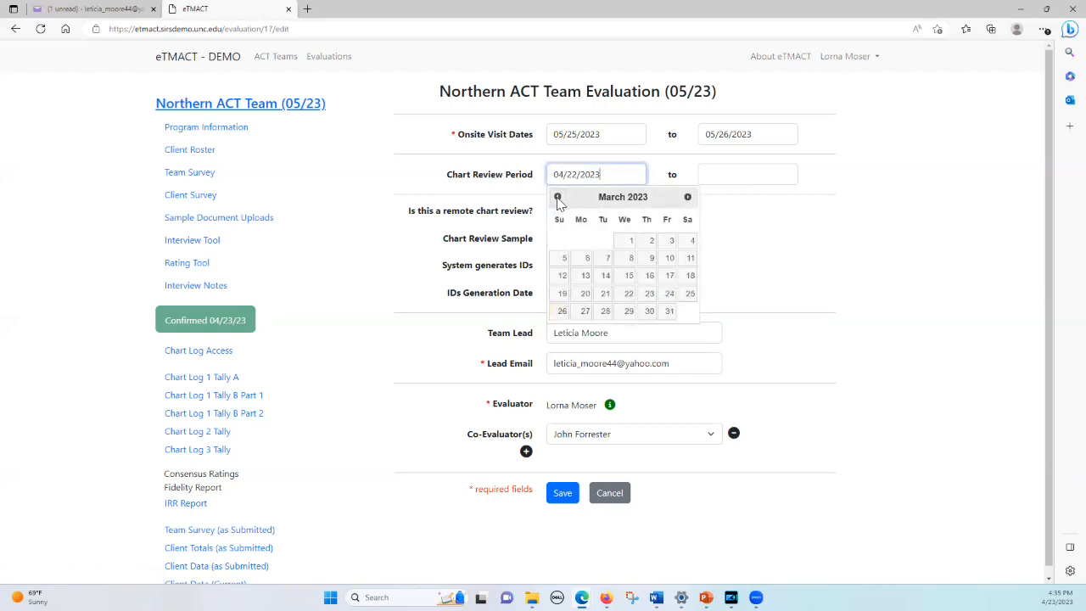
left_click(561, 311)
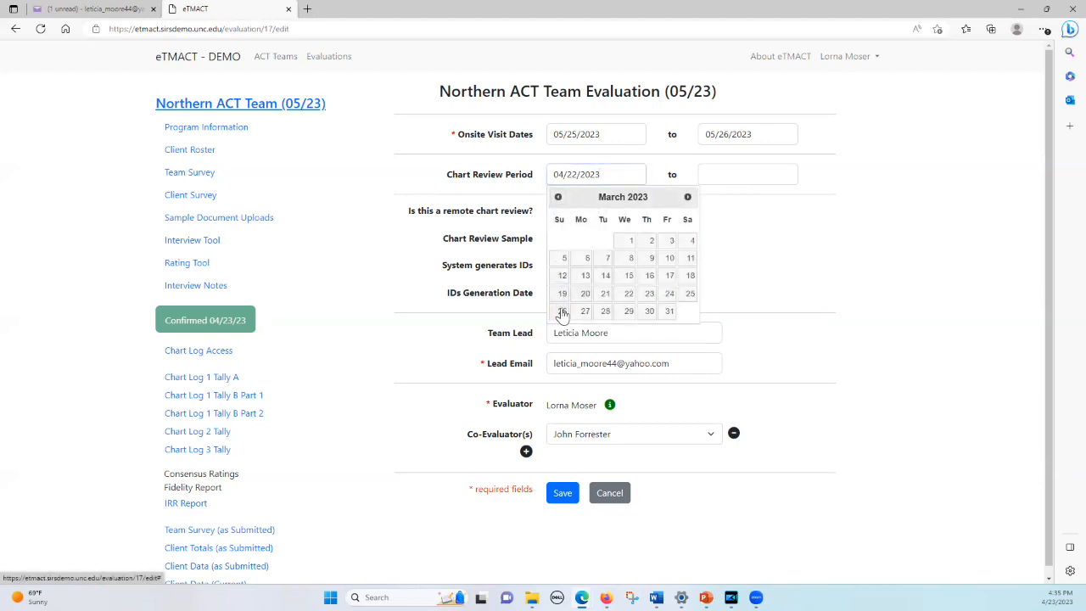
Set the end date of the Chart Review Period to 04/22/2023
left_click(717, 184)
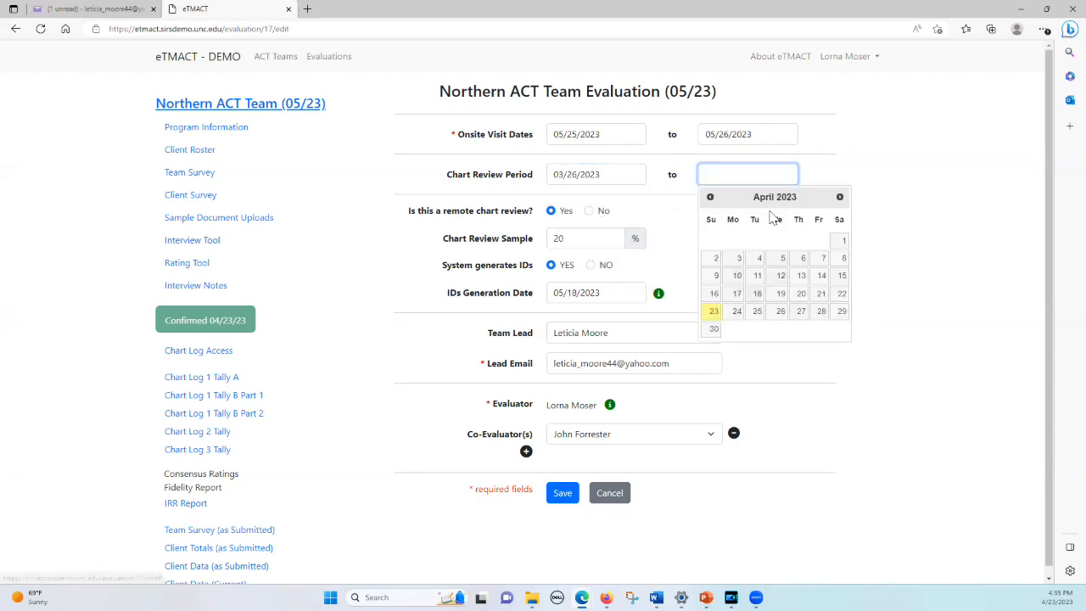
left_click(710, 197)
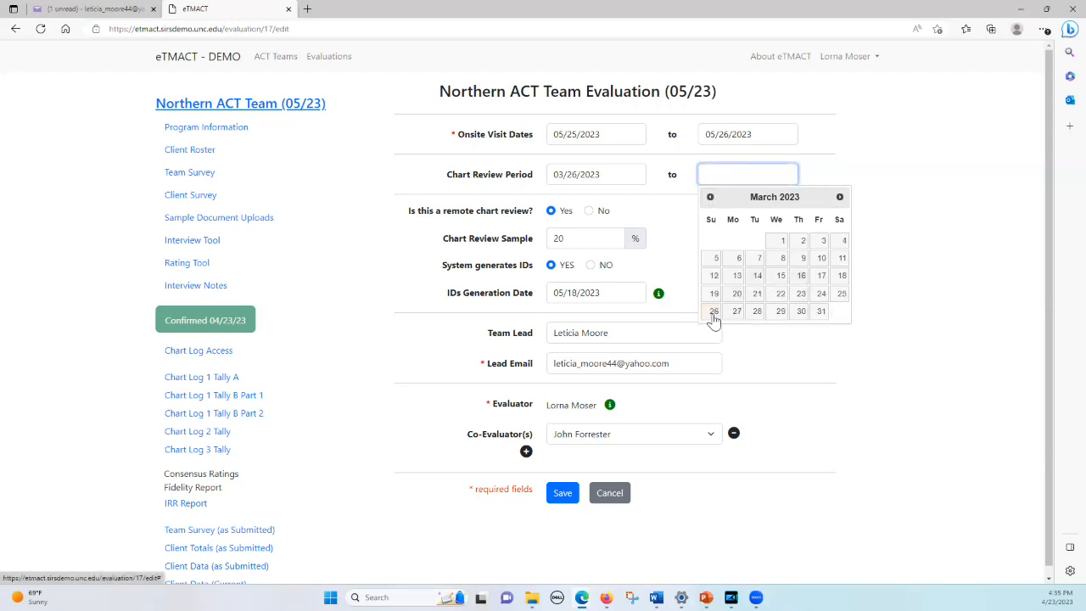
left_click(840, 197)
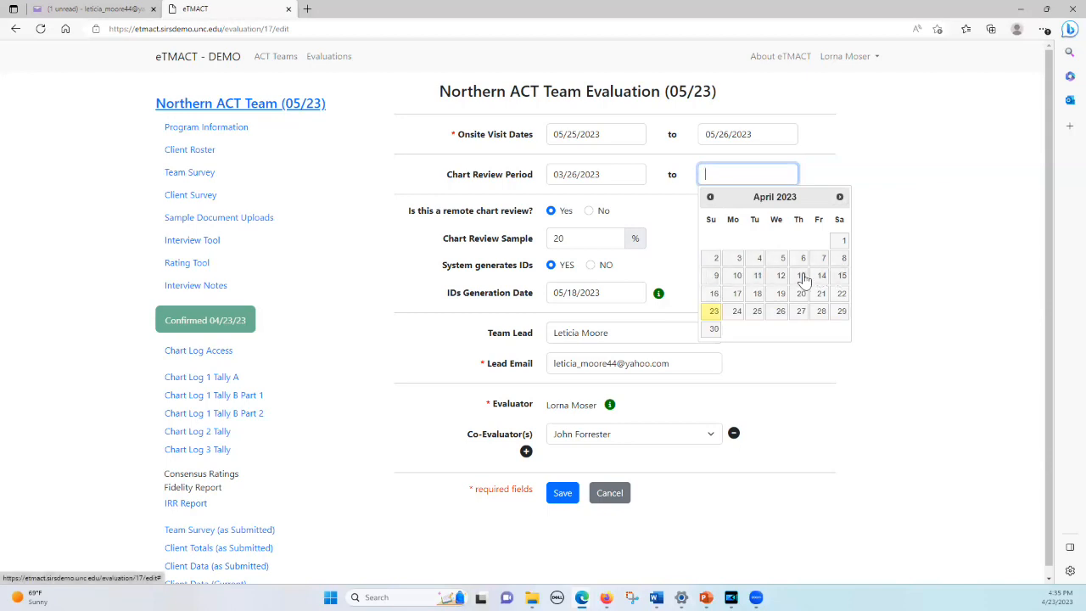
left_click(842, 294)
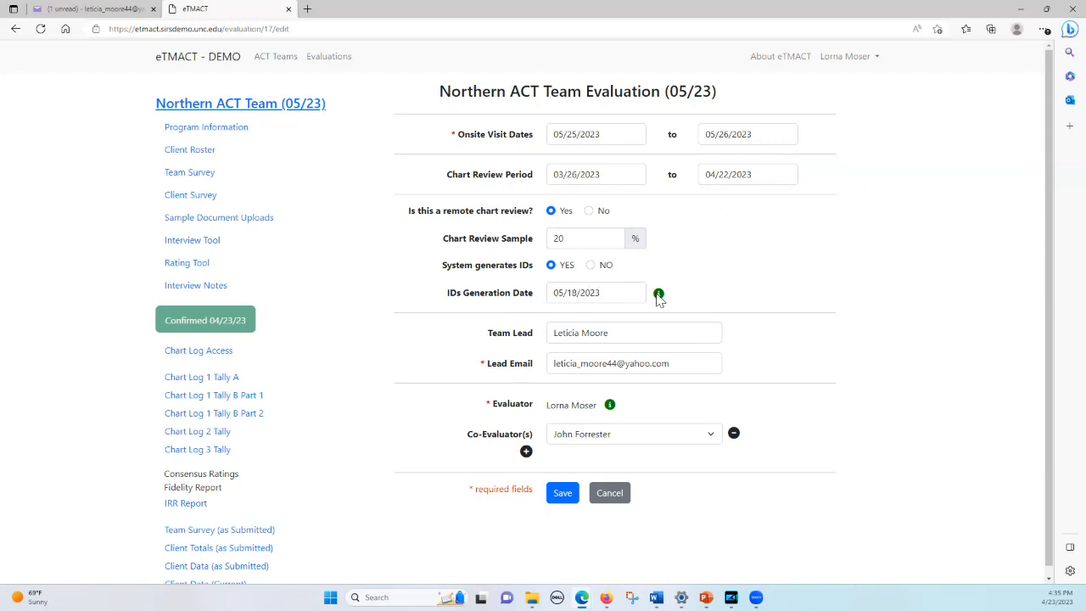
Set the IDs Generation Date to 04/24/2023 and save the evaluation details
mouse_move(660, 297)
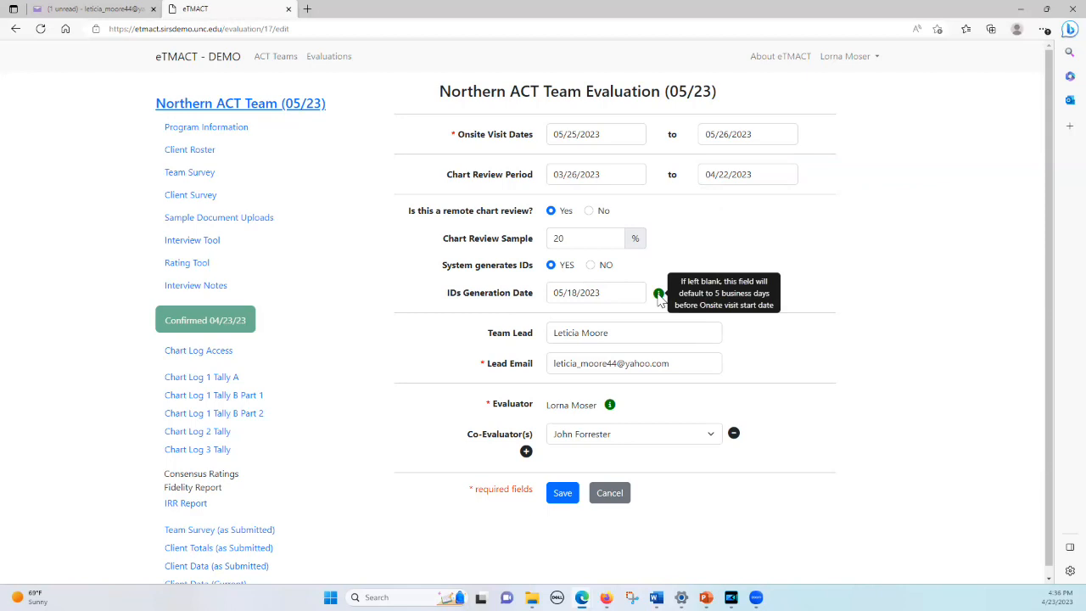
left_click(599, 297)
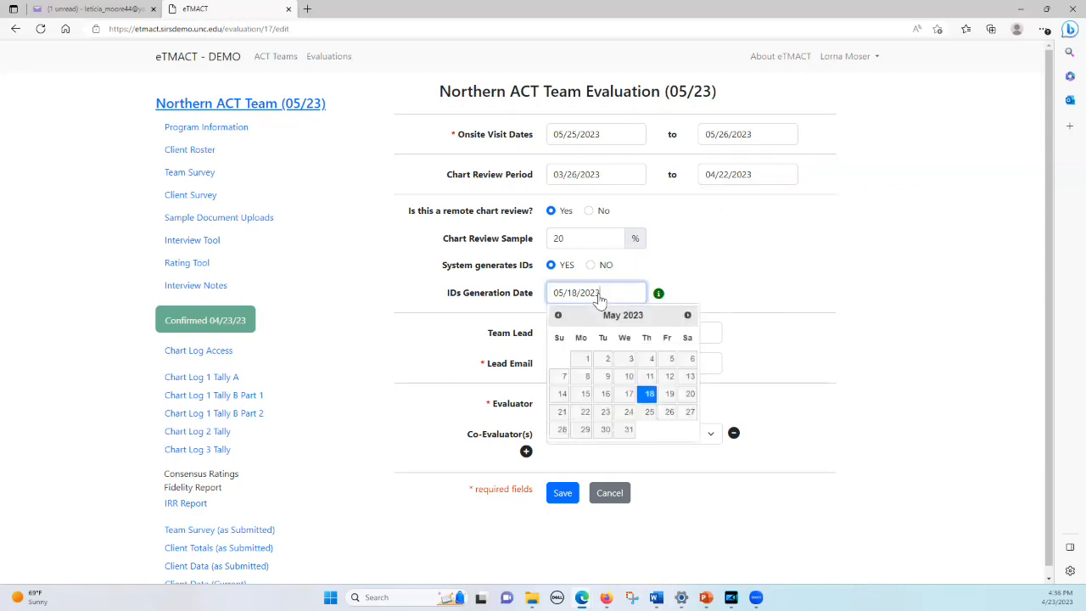
left_click(559, 316)
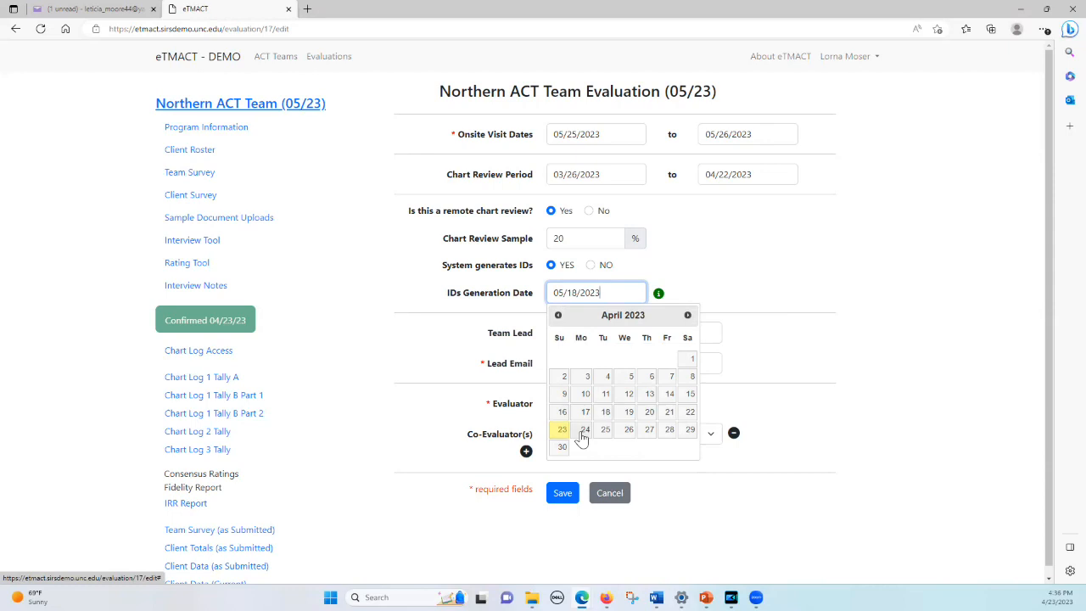
left_click(584, 431)
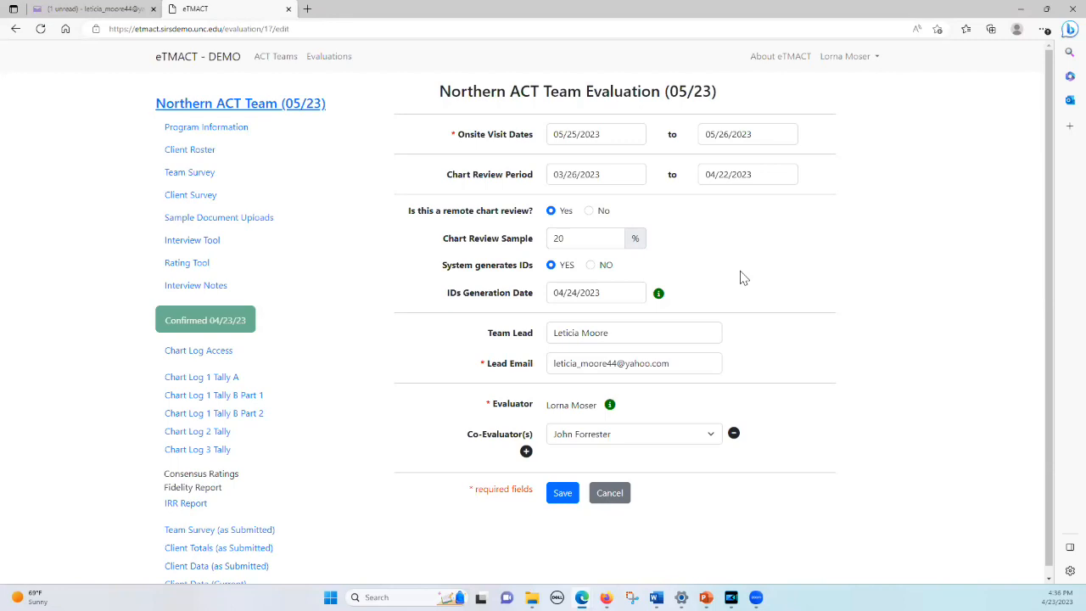
left_click(560, 501)
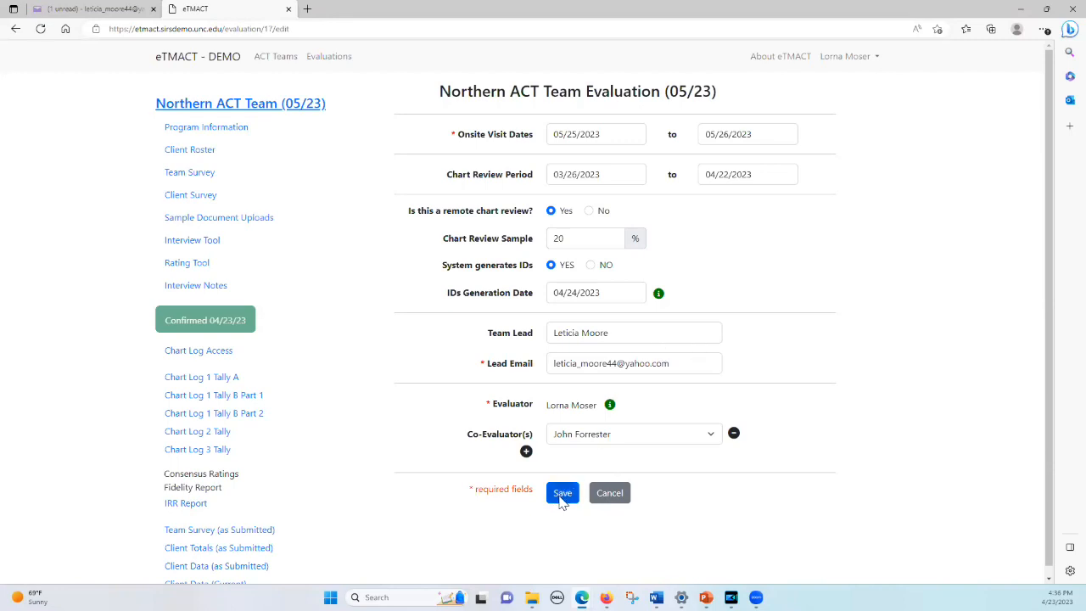